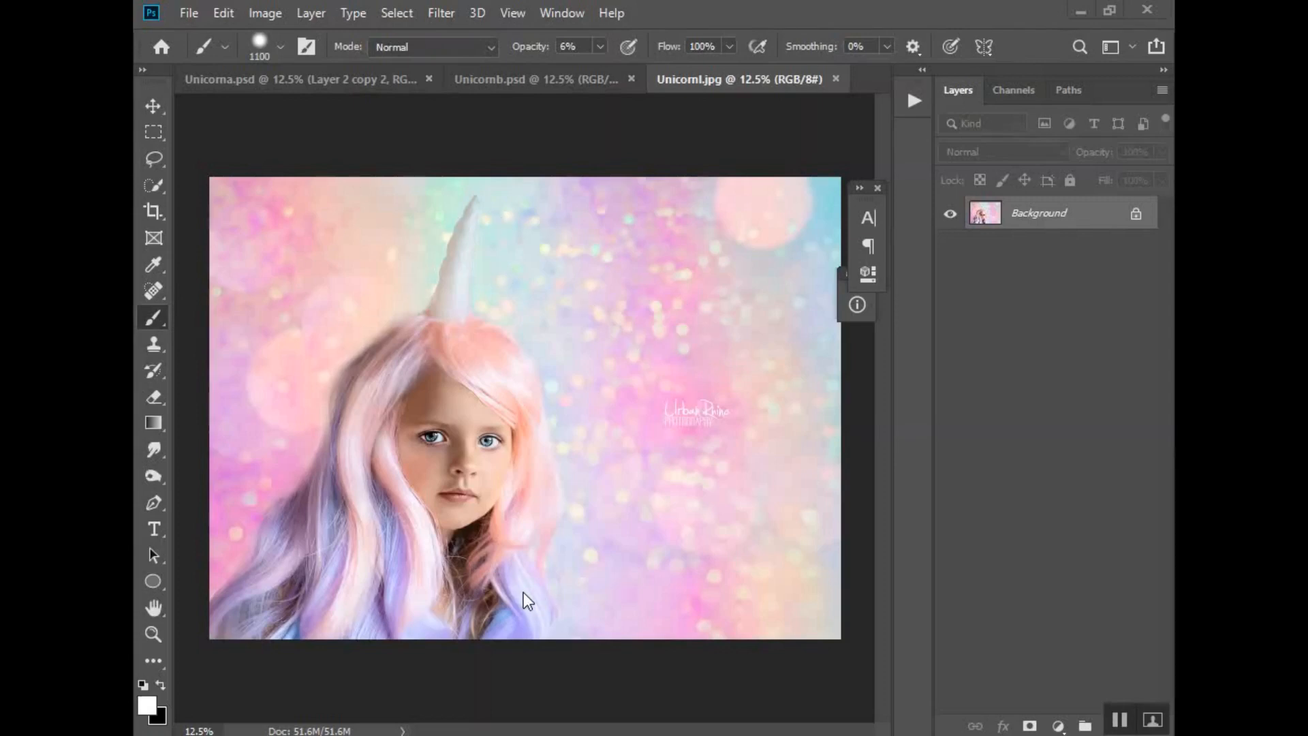
Compare Unicorna.psd with the Unicornl.jpg reference, then flatten Unicorna.psd into a single Background layer
left_click(340, 79)
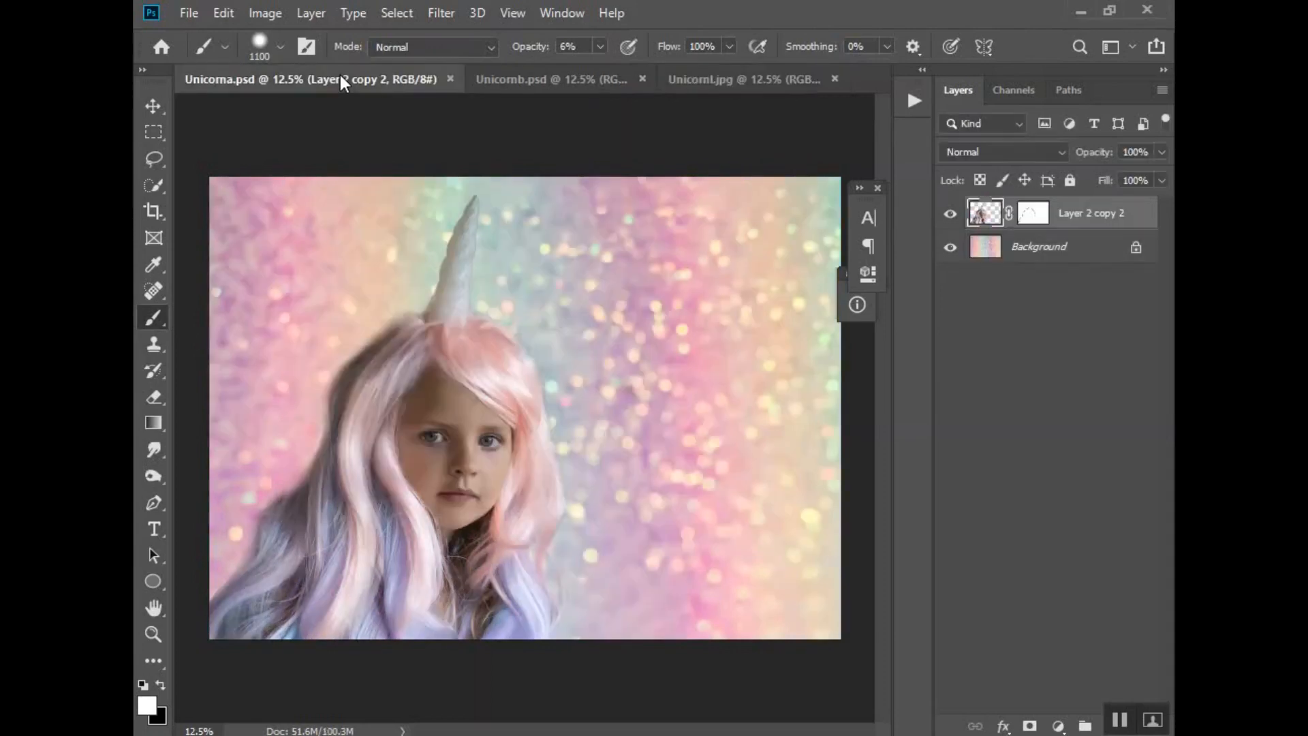
left_click(707, 79)
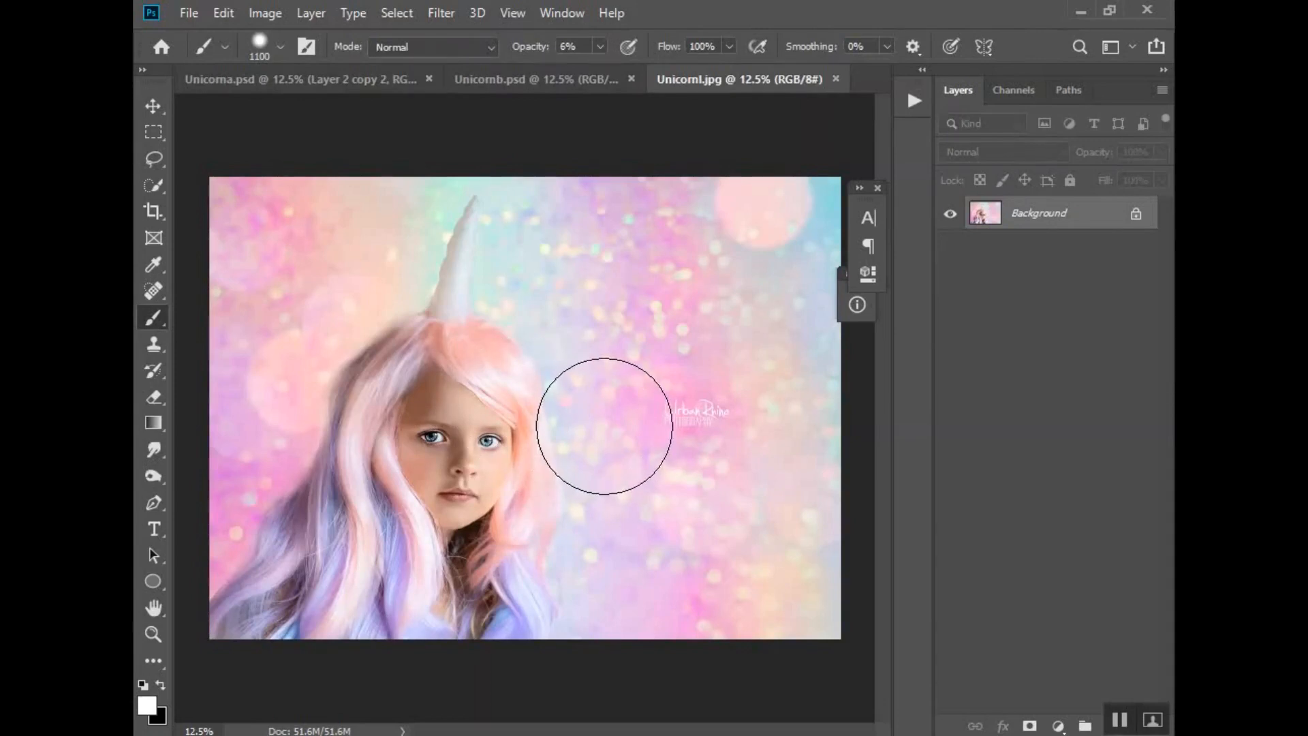
left_click(328, 80)
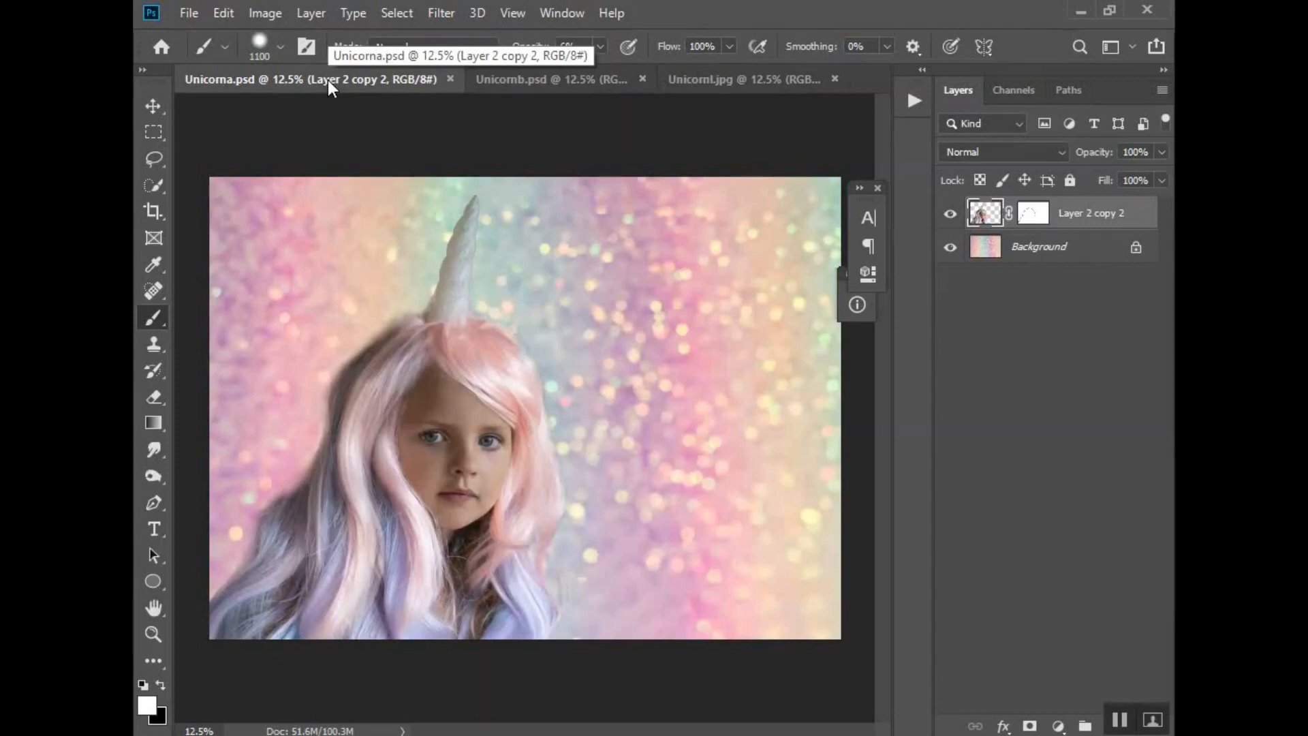
right_click(1041, 253)
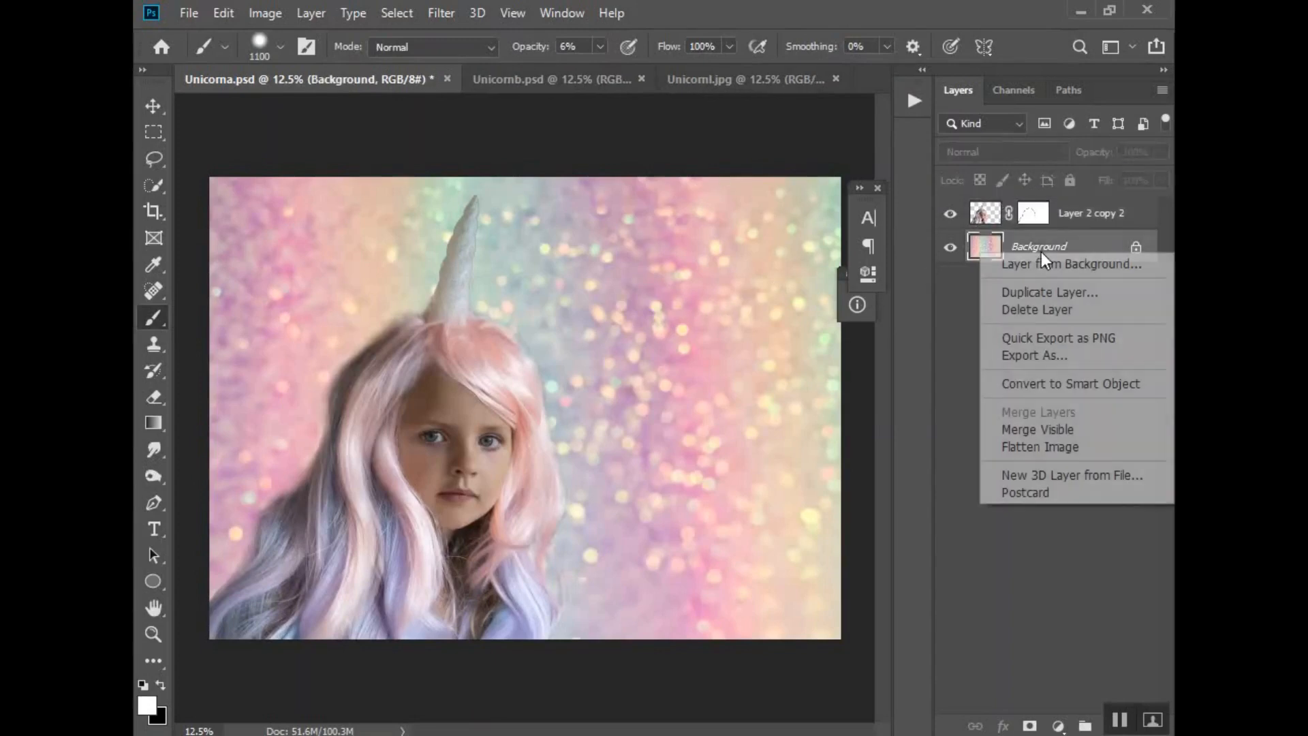
left_click(1076, 452)
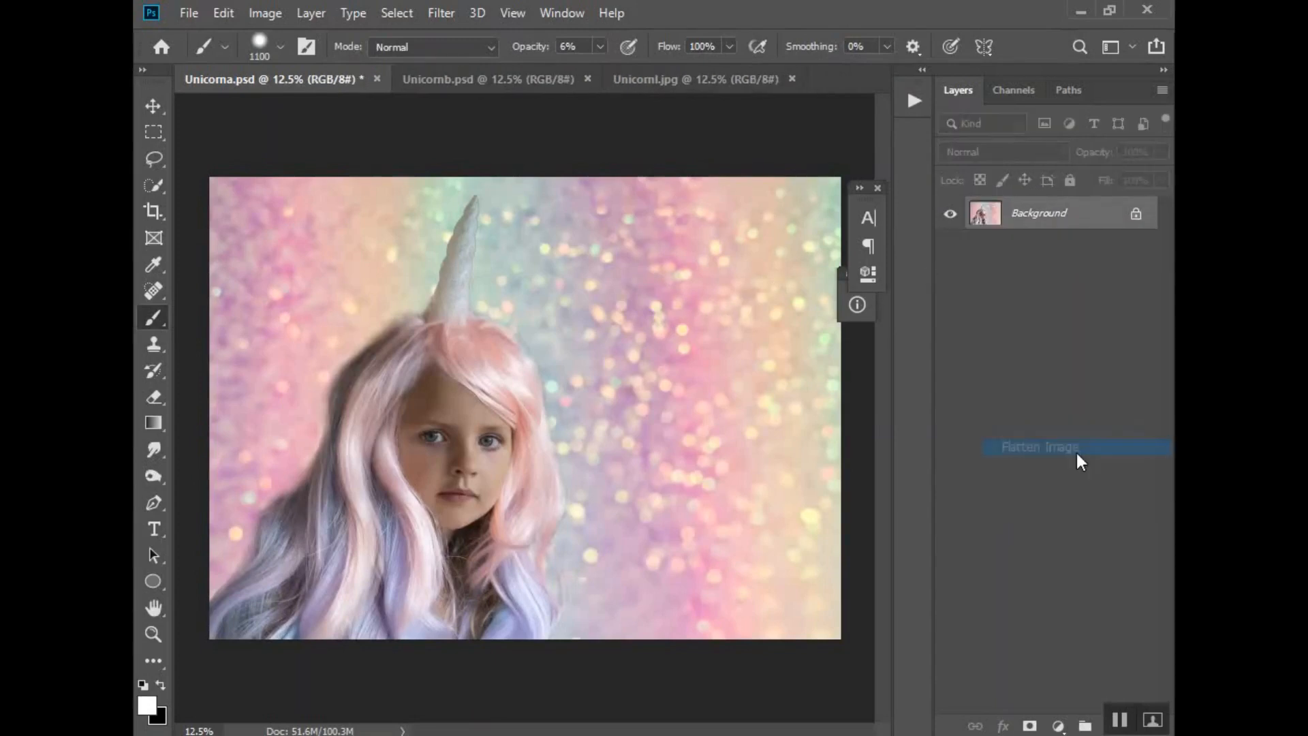
Duplicate the Background layer as Background copy
right_click(1035, 217)
left_click(1053, 256)
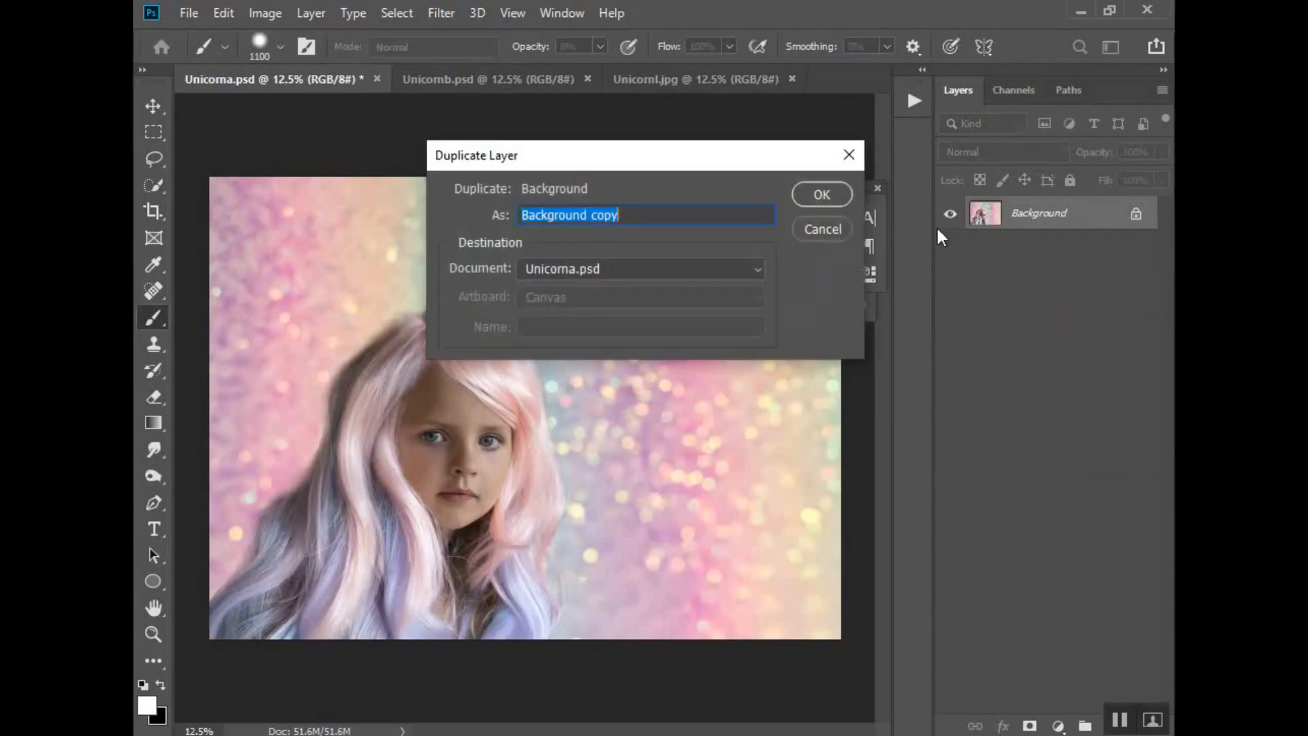
left_click(817, 195)
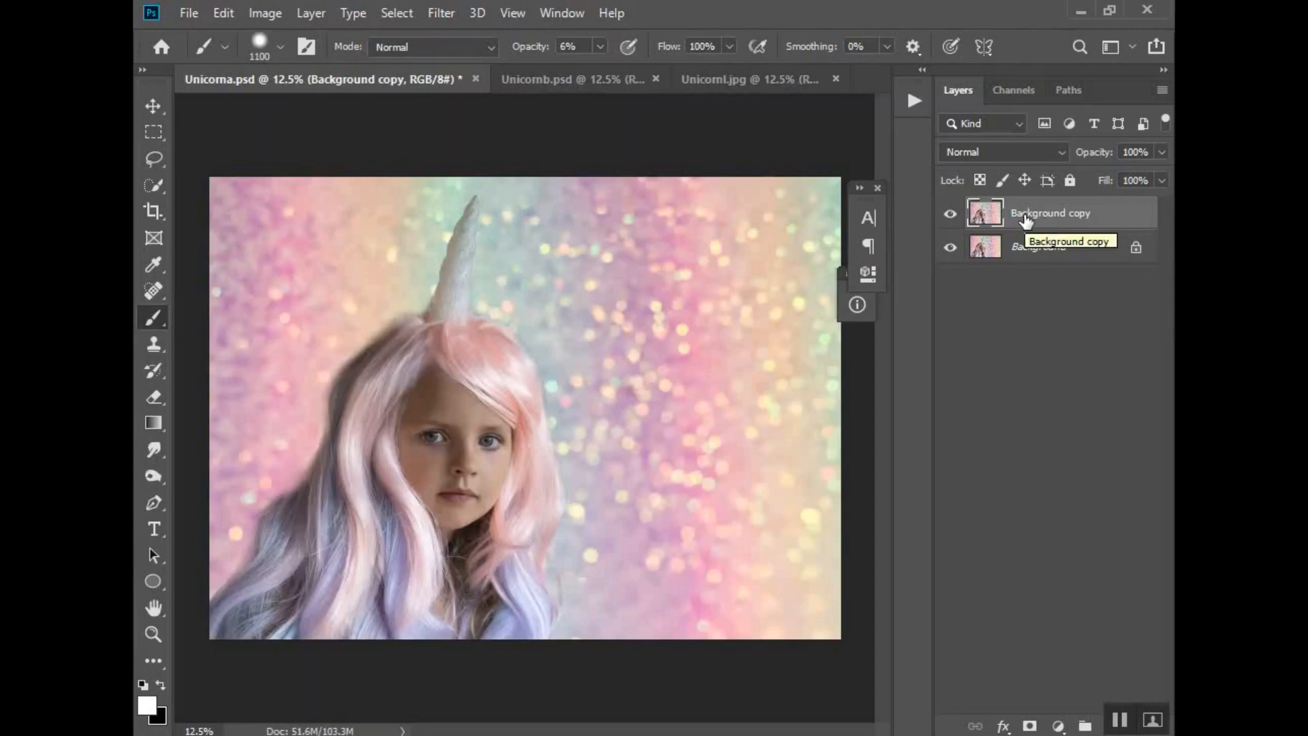
Open the Camera Raw Filter on the copy and set Temperature to -3 and Tint to +2
left_click(444, 14)
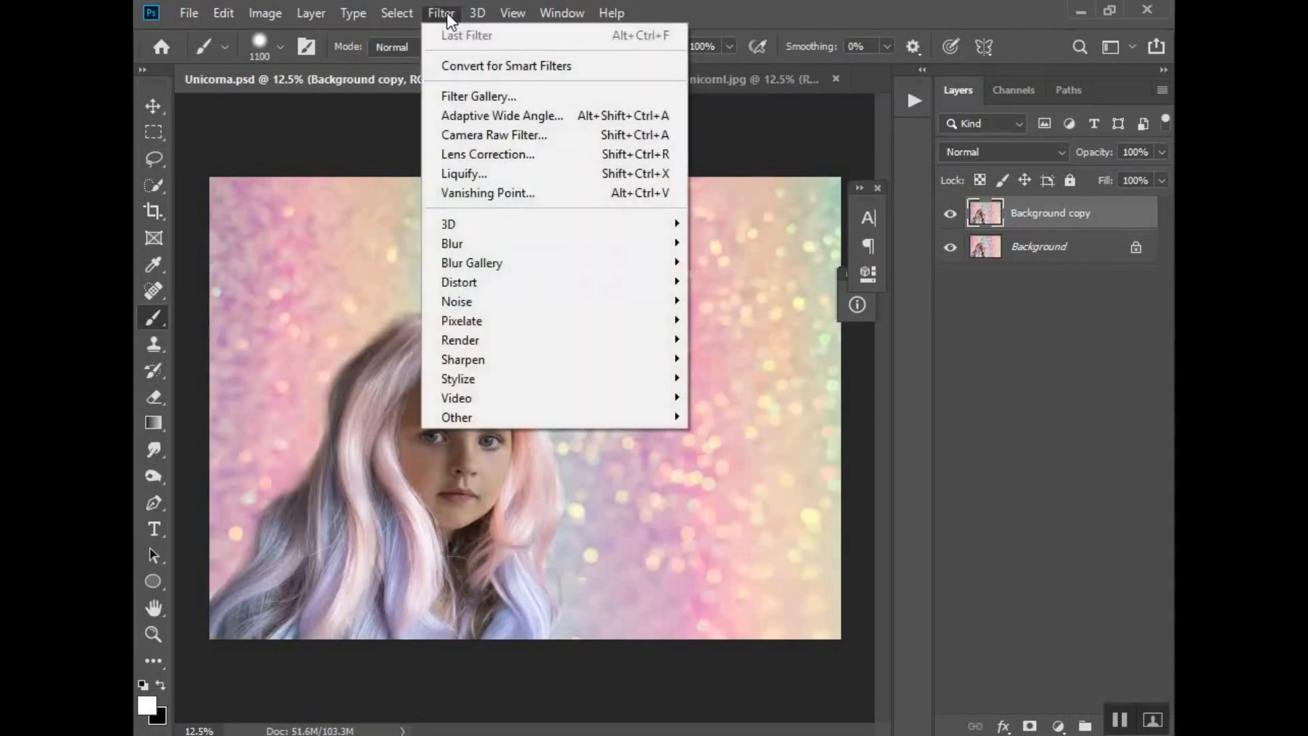
left_click(472, 131)
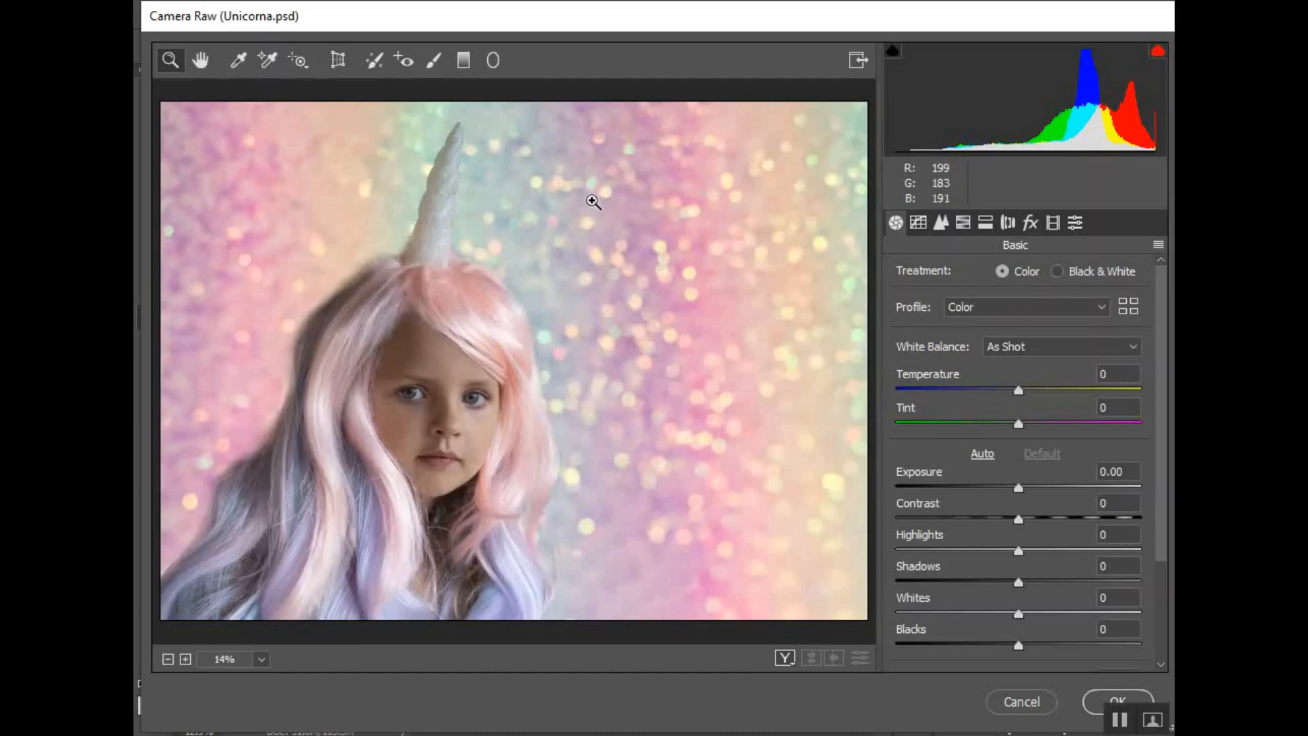
mouse_move(1019, 389)
left_mouse_down()
mouse_move(988, 389)
mouse_move(1016, 391)
left_mouse_up()
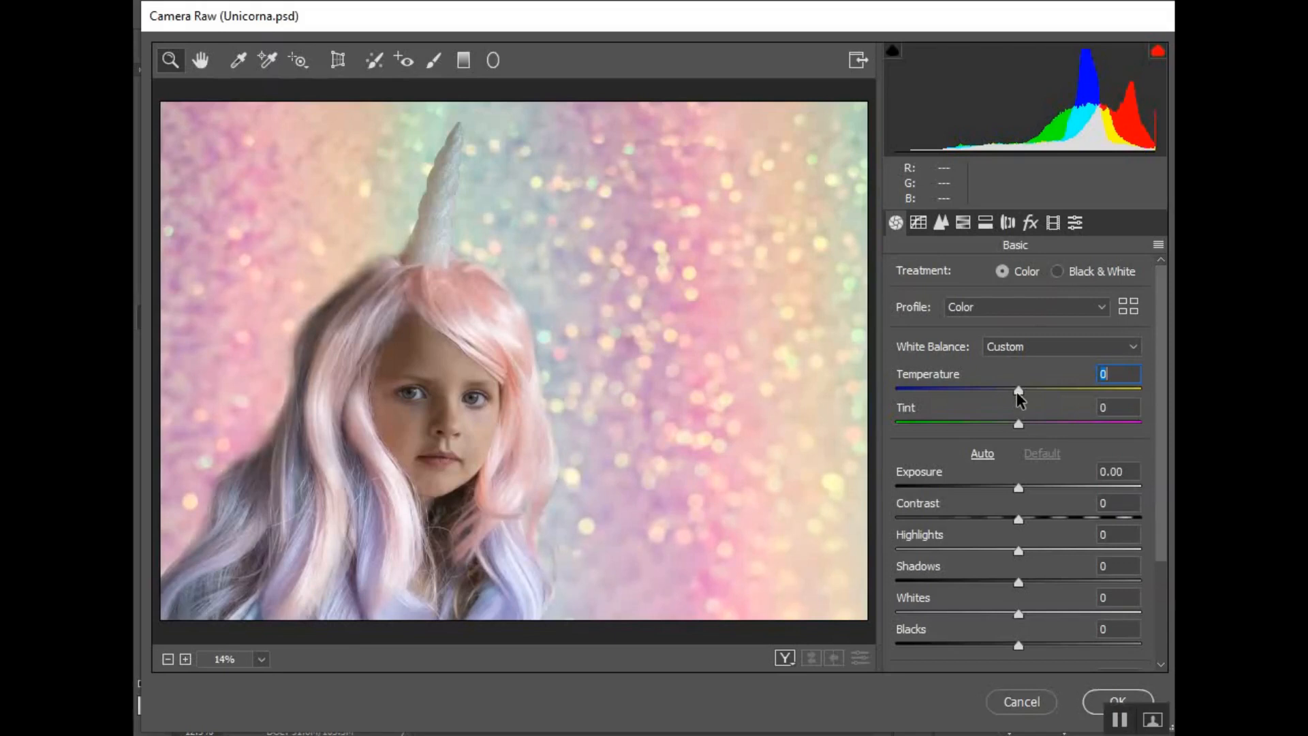
left_click_drag(1016, 391, 1016, 397)
left_click_drag(1014, 391, 1012, 391)
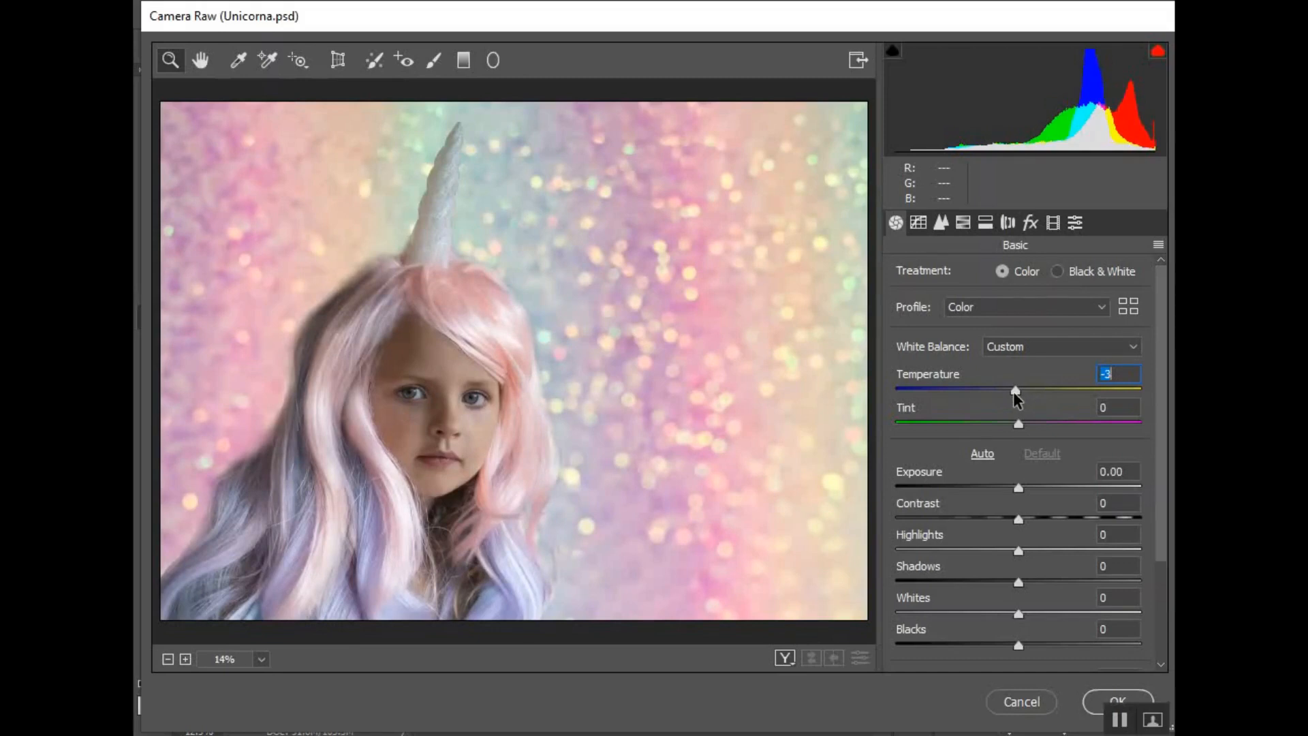
left_click_drag(1019, 423, 1020, 422)
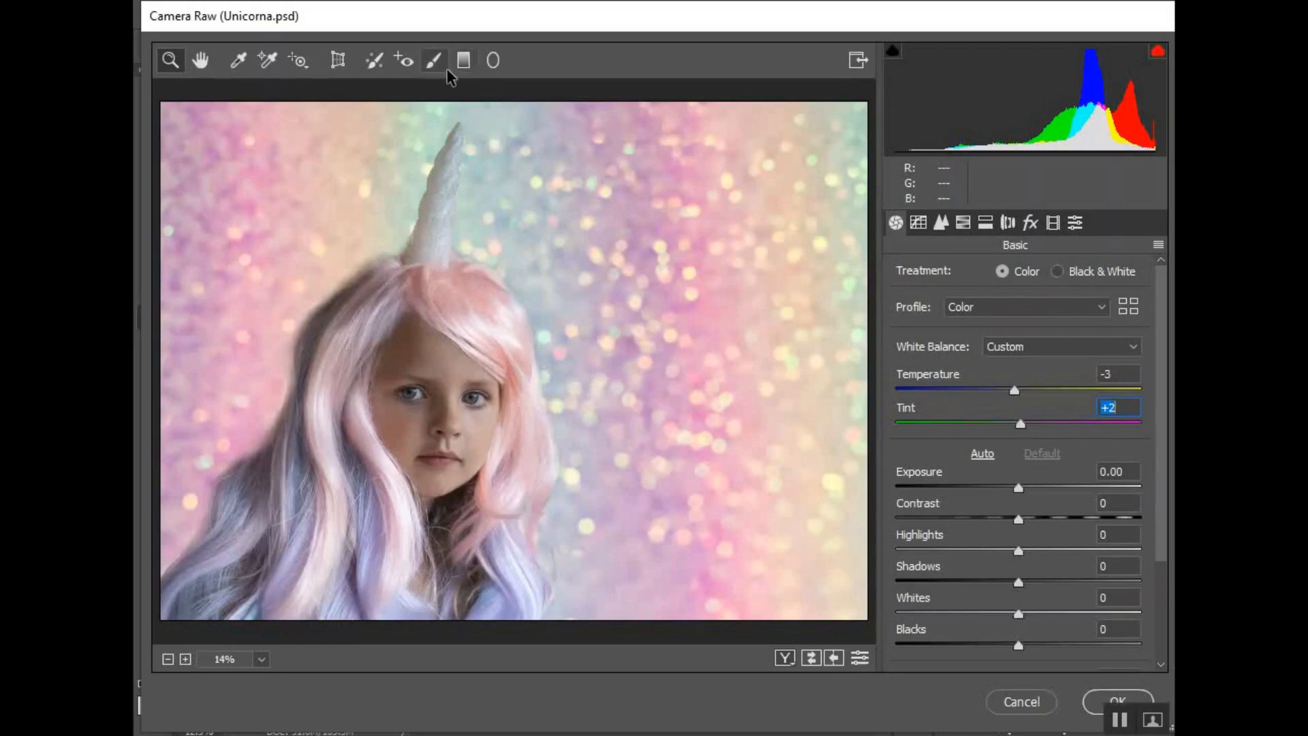
Zoom in on the girl's face, pick the Adjustment Brush and reset its Temperature and Tint to 0
left_click(431, 418)
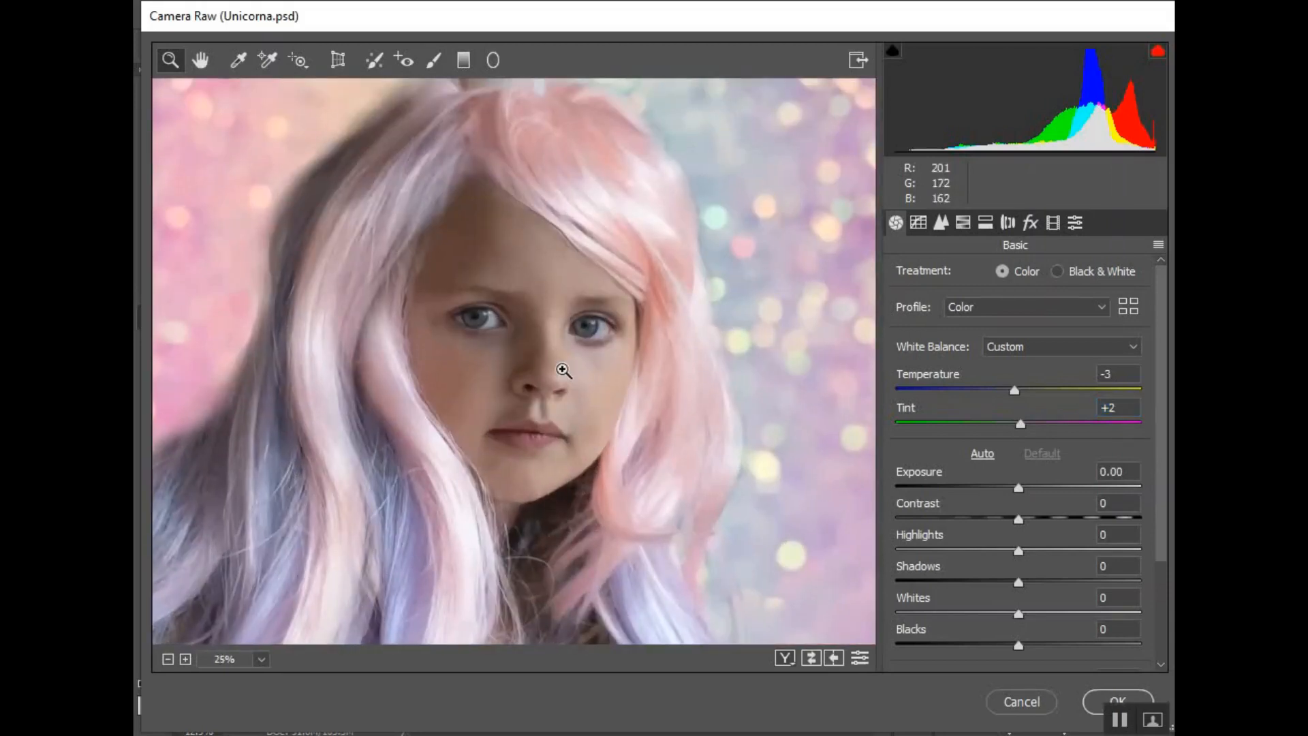
left_click(549, 345)
left_click(543, 301)
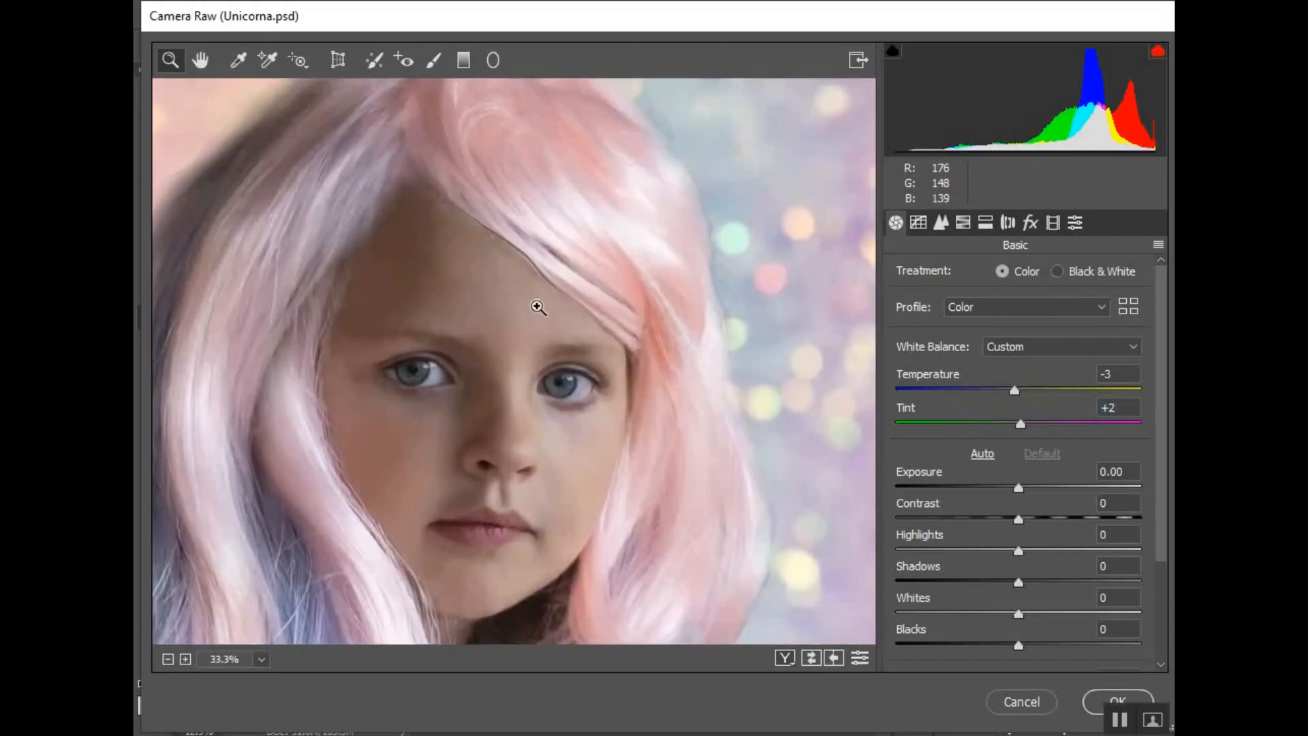
left_click(433, 63)
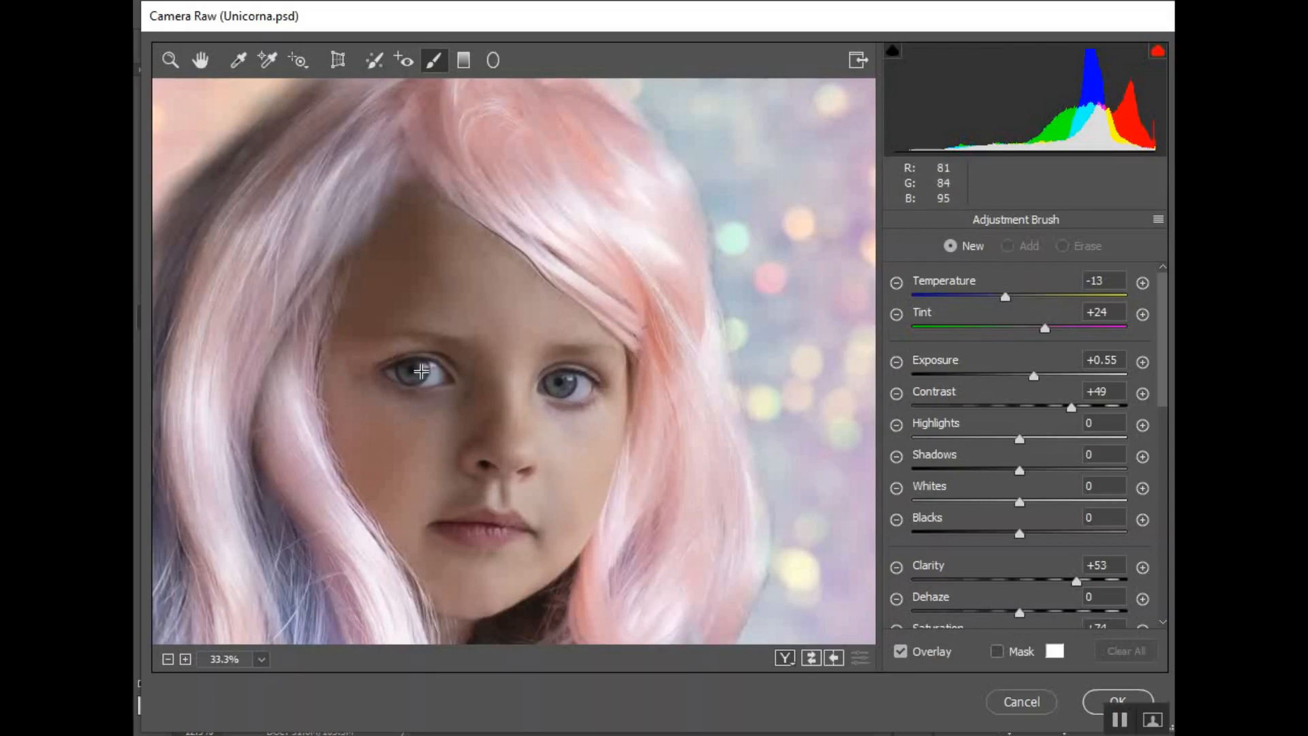
left_click(1113, 281)
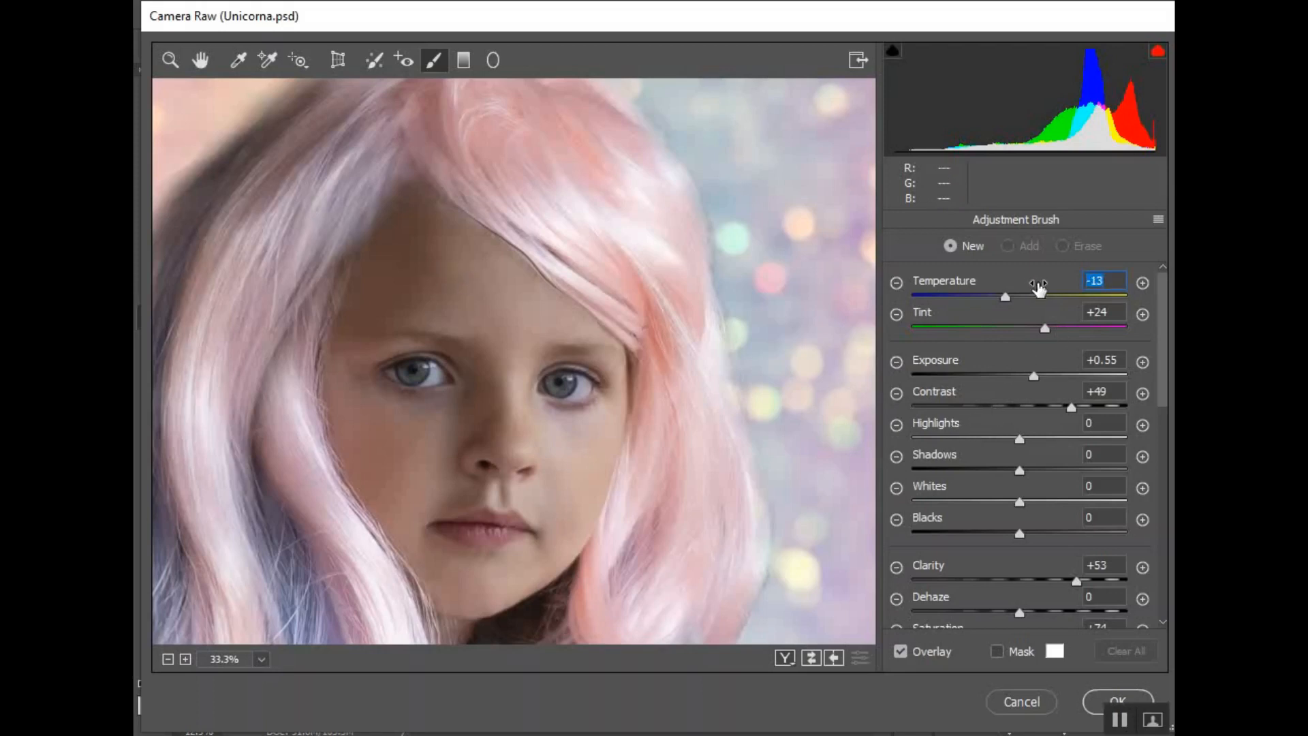
type("0")
left_click(1067, 357)
left_click(1114, 311)
type("0")
key("Tab")
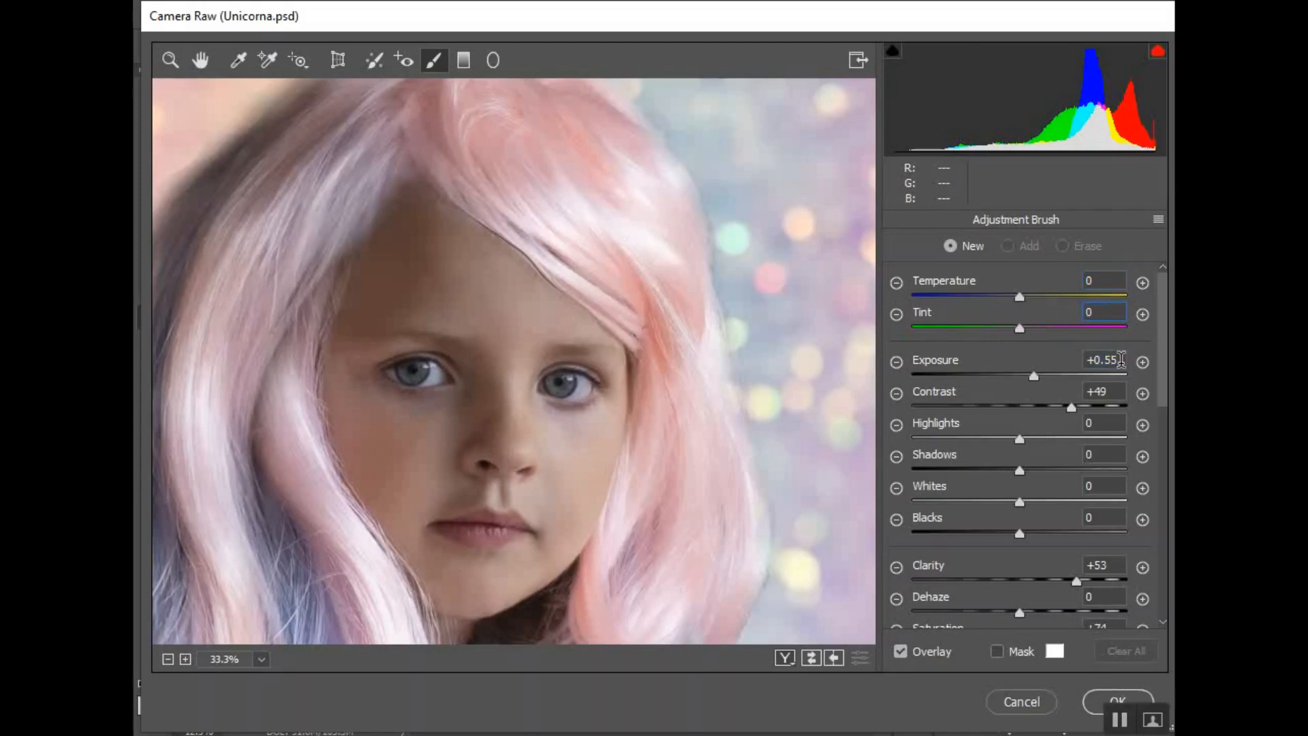
Reset the brush's Exposure, Clarity, Dehaze, Saturation and Sharpness to 0
type("0")
key("Tab")
left_click(1110, 565)
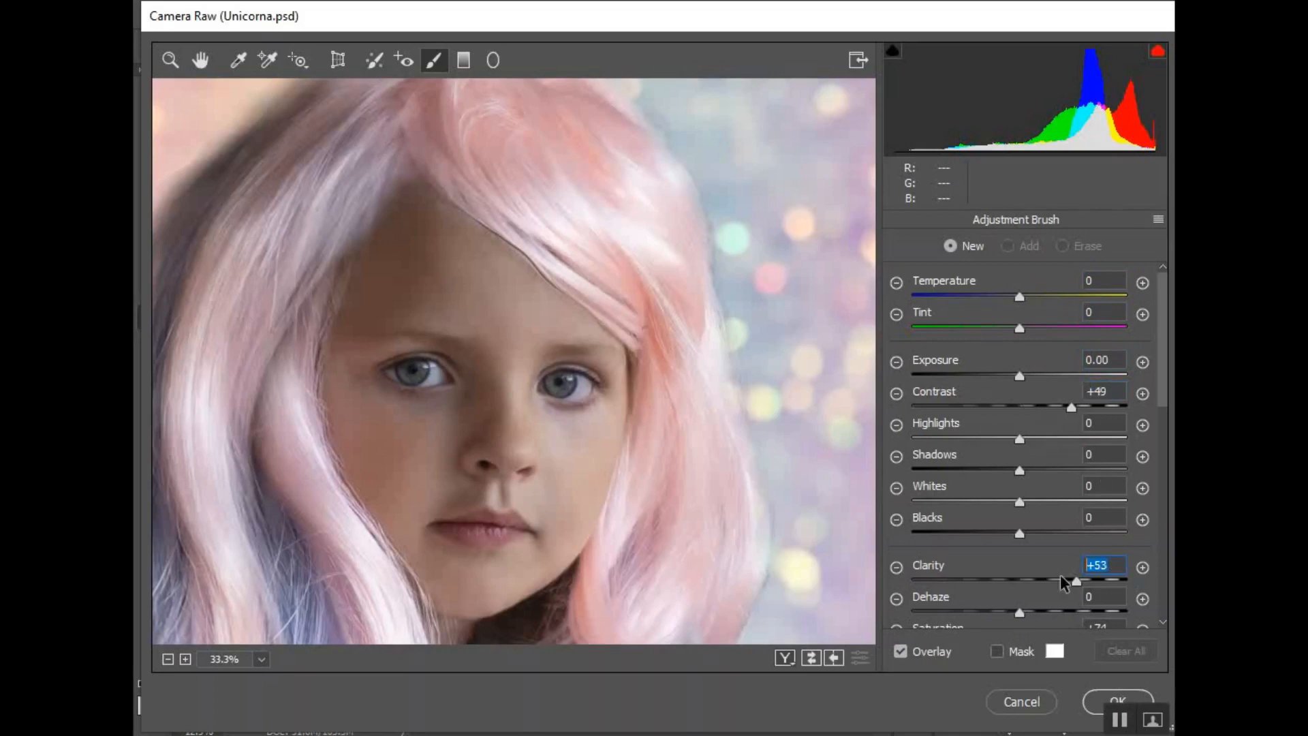
scroll(1117, 477, "down", 3)
type("0")
key("Tab")
key("Tab")
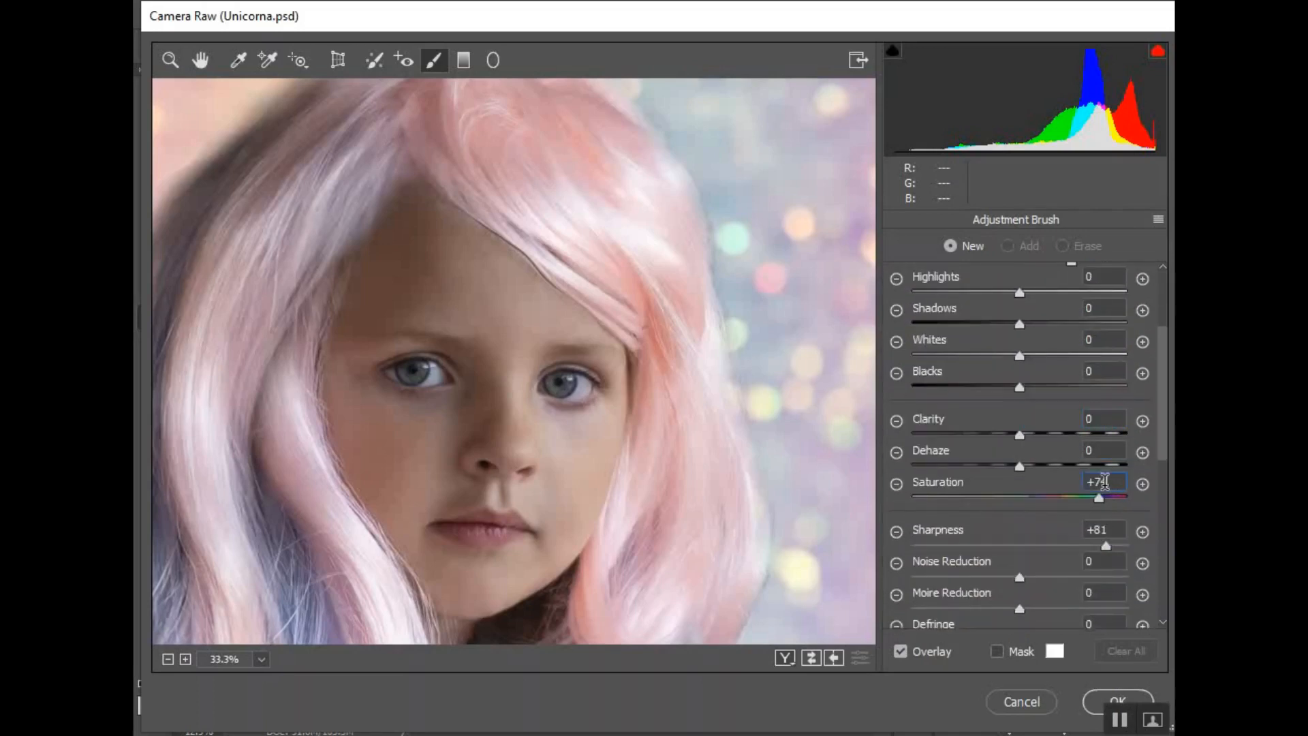
type("0")
key("Tab")
type("0")
scroll(1033, 545, "down", 4)
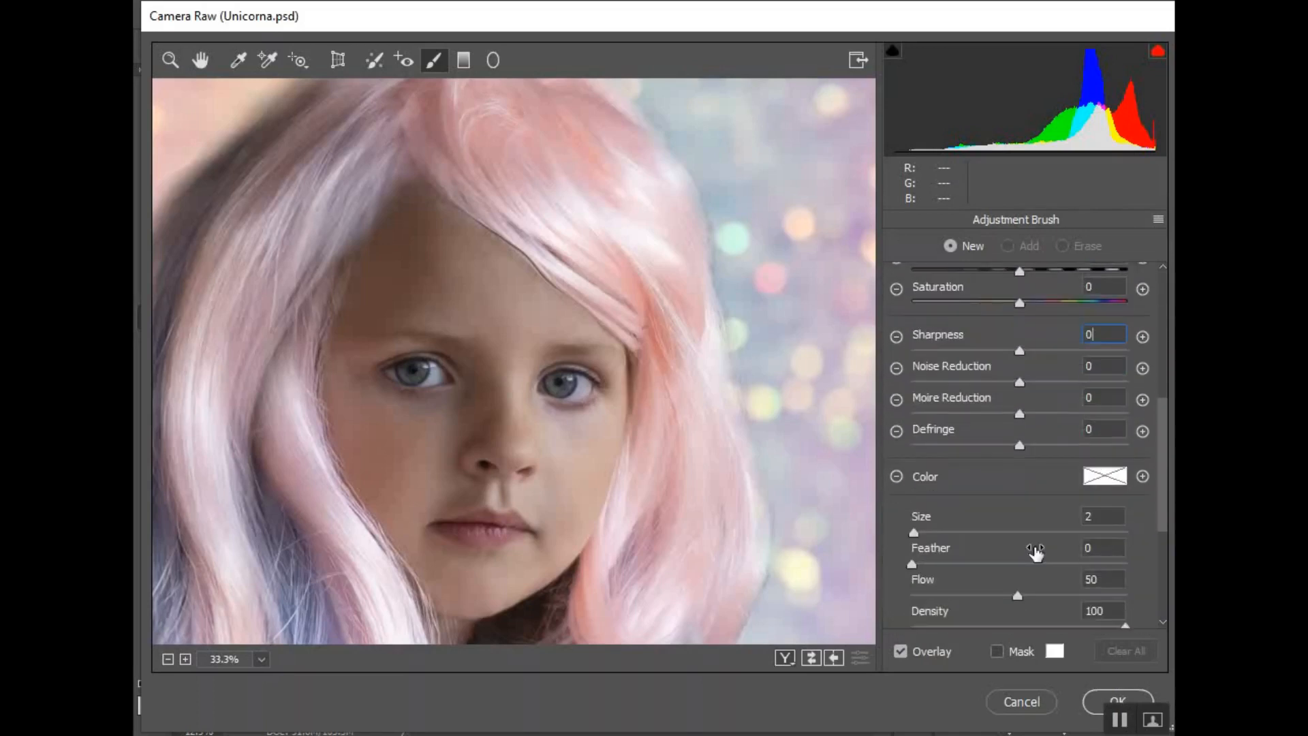
scroll(1032, 544, "up", 1)
scroll(1032, 545, "up", 1)
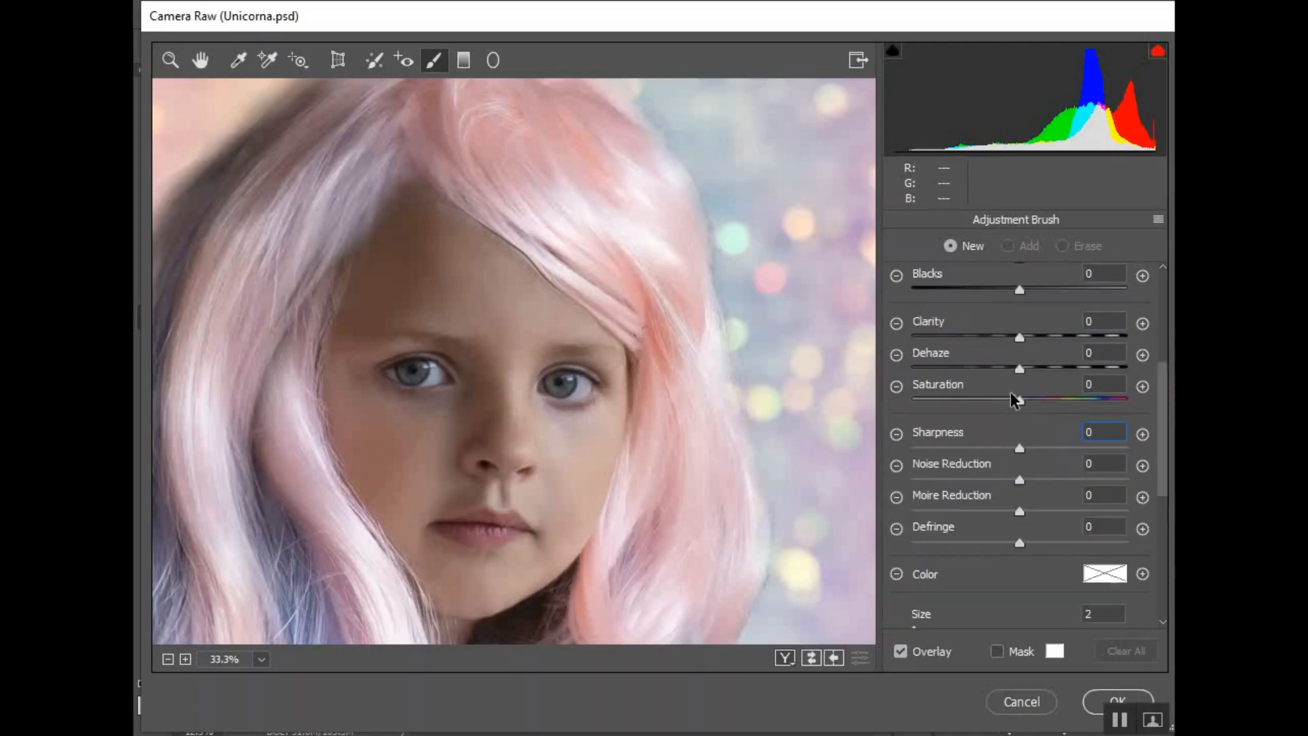
Set the brush Saturation to -25, Contrast to 0 and Exposure to +0.25
left_click_drag(1019, 401, 990, 403)
scroll(1007, 401, "up", 1)
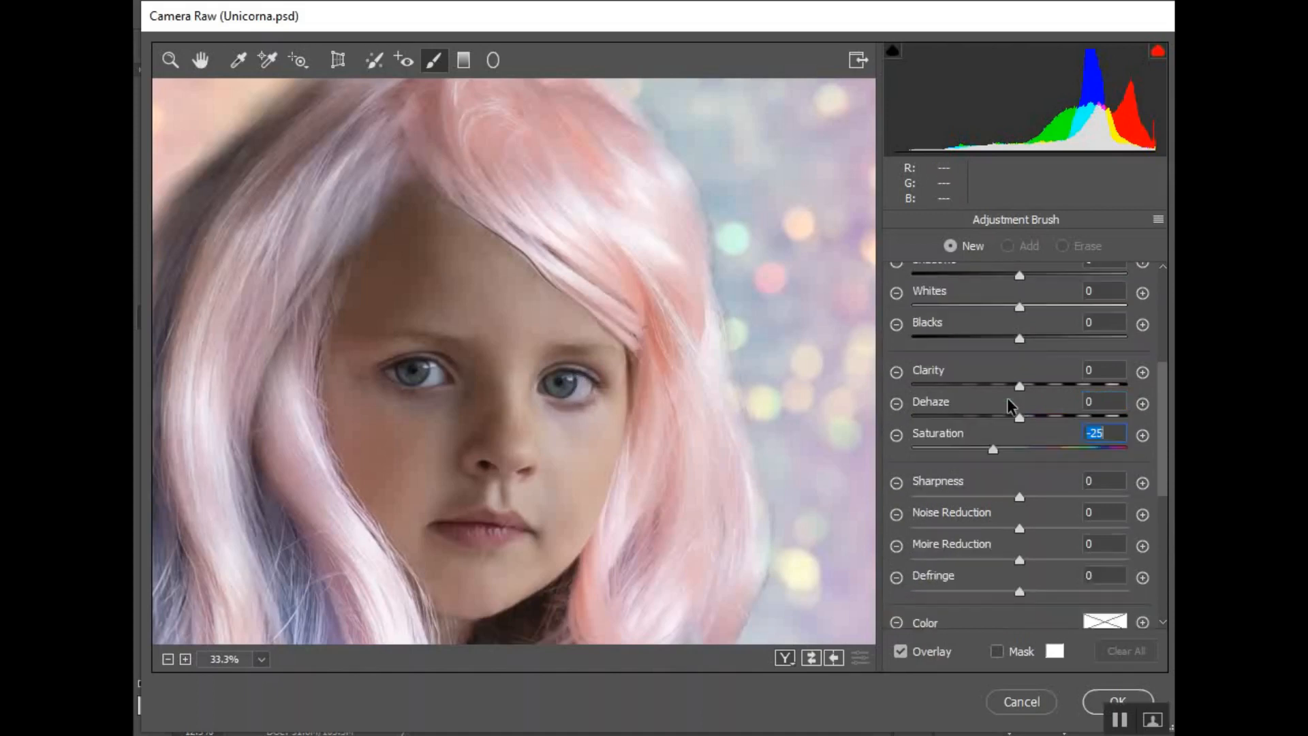
scroll(1007, 403, "up", 3)
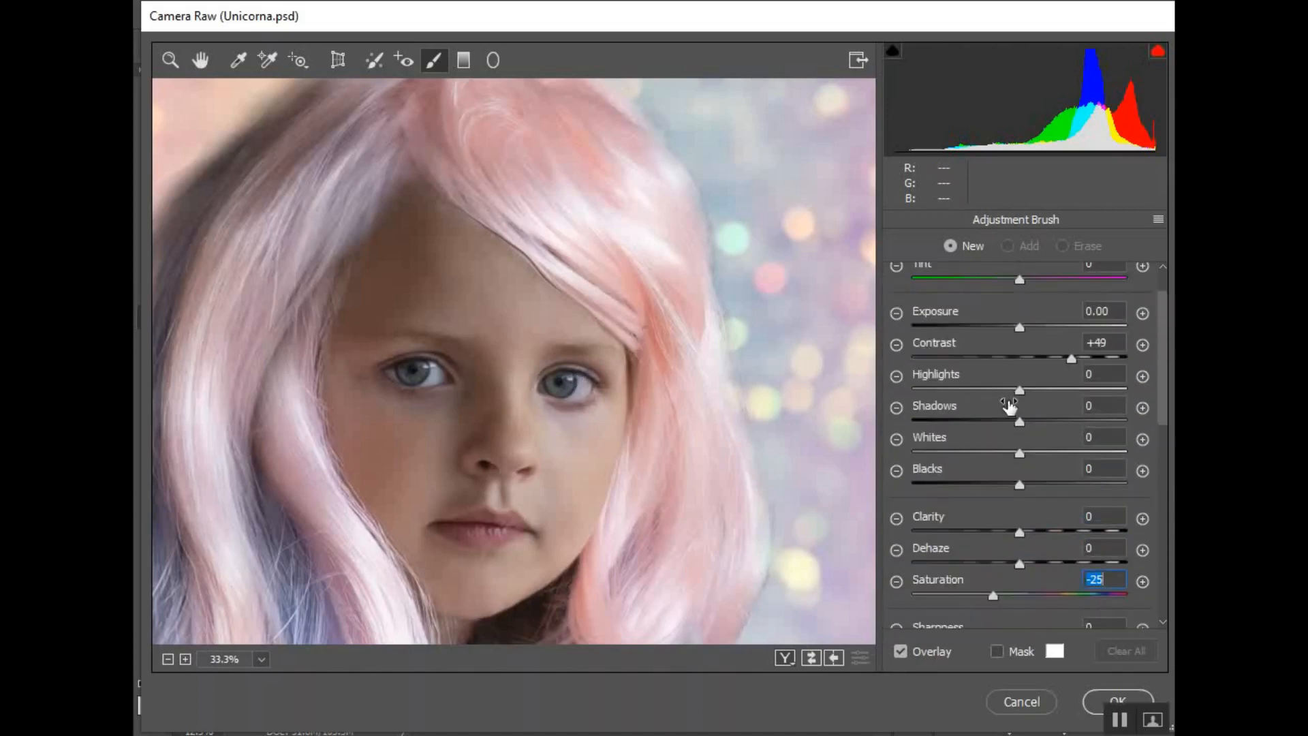
left_click(1112, 342)
type("0")
left_click_drag(1020, 331, 1026, 331)
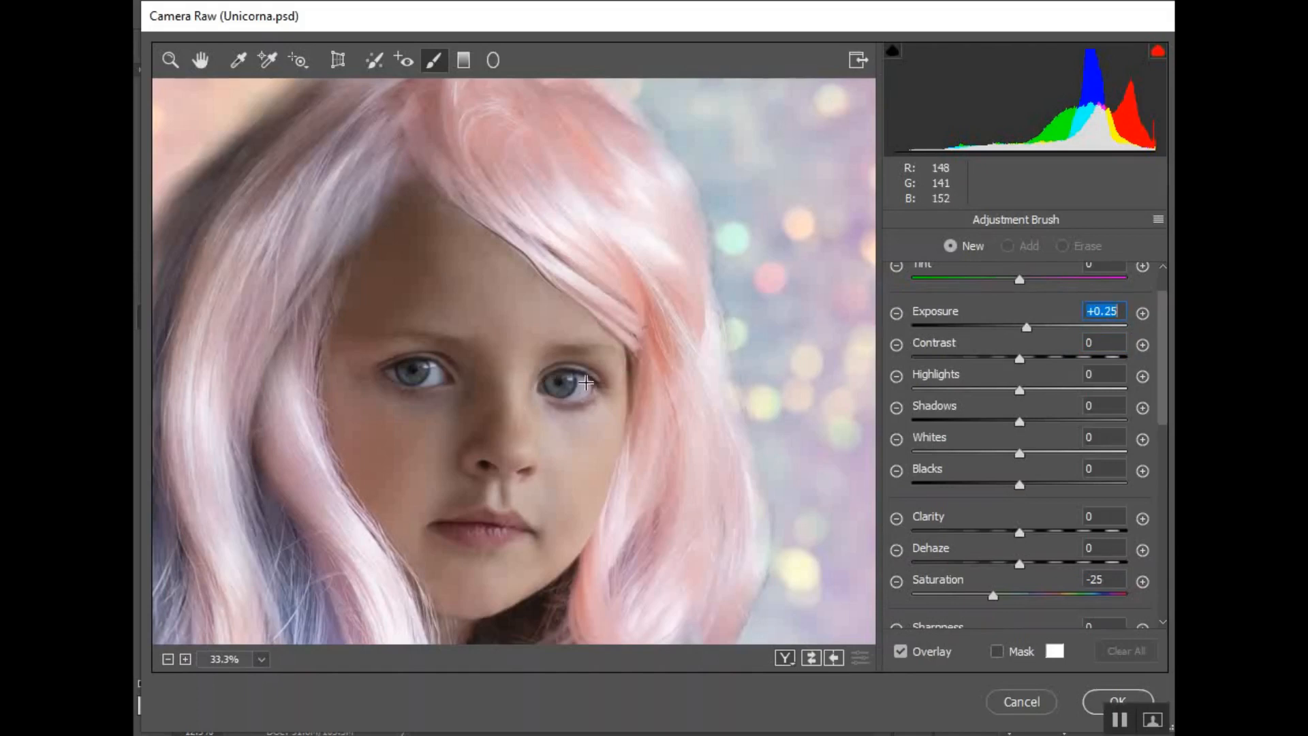
Brush over the white of the girl's right-hand eye and raise the brush Exposure to +1.10
left_click_drag(555, 385, 585, 383)
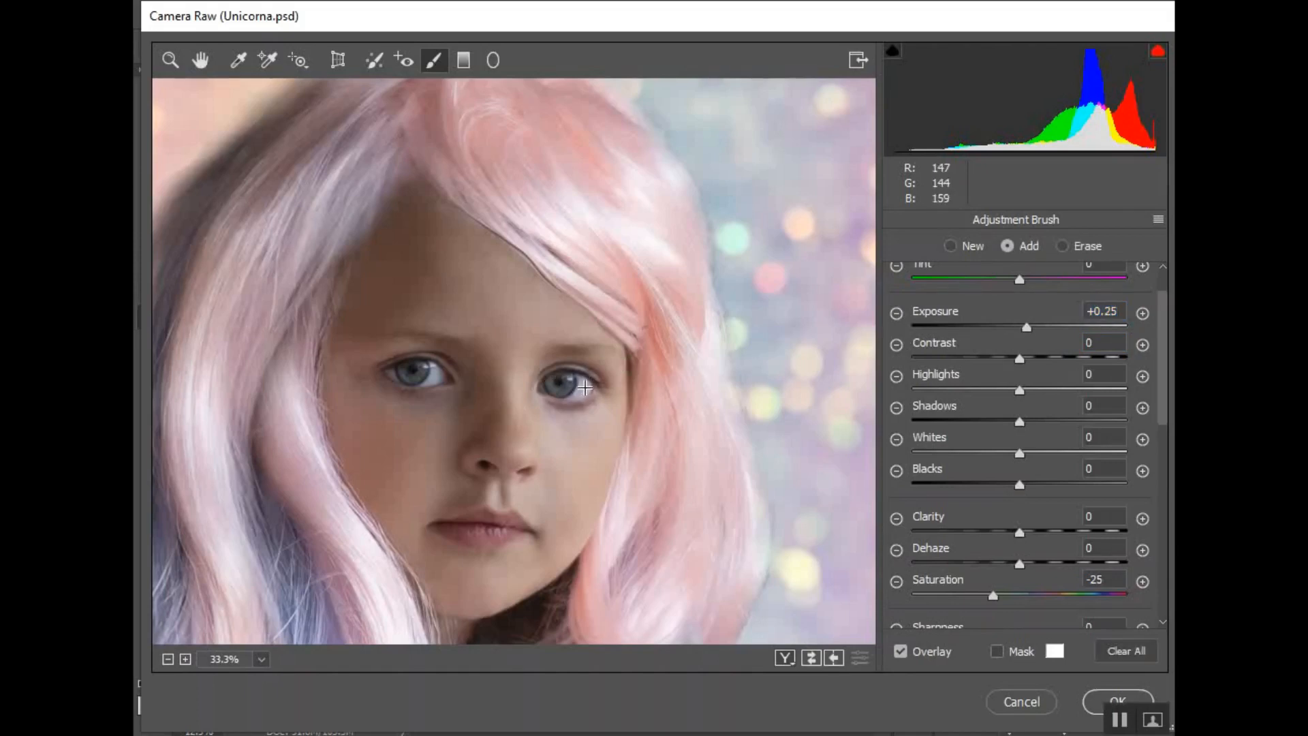
left_click_drag(1026, 327, 1054, 326)
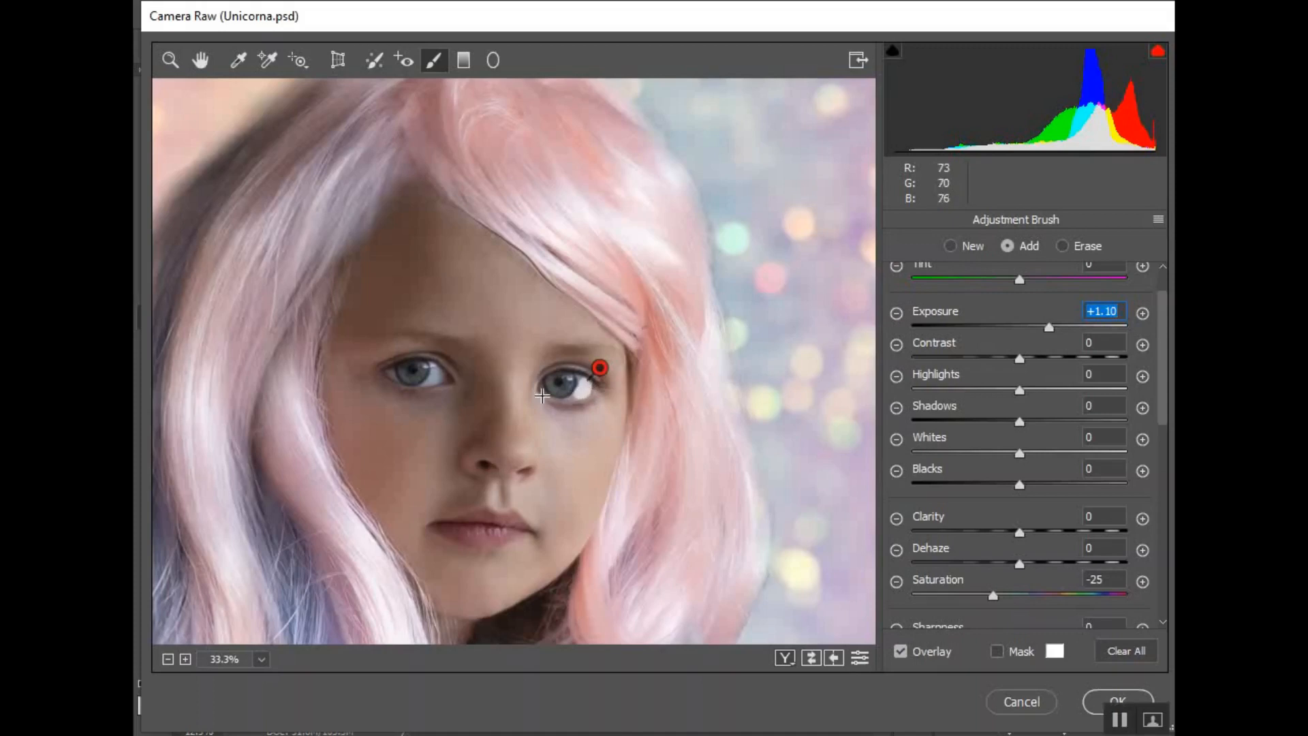
key("k")
key("k")
left_click(514, 399)
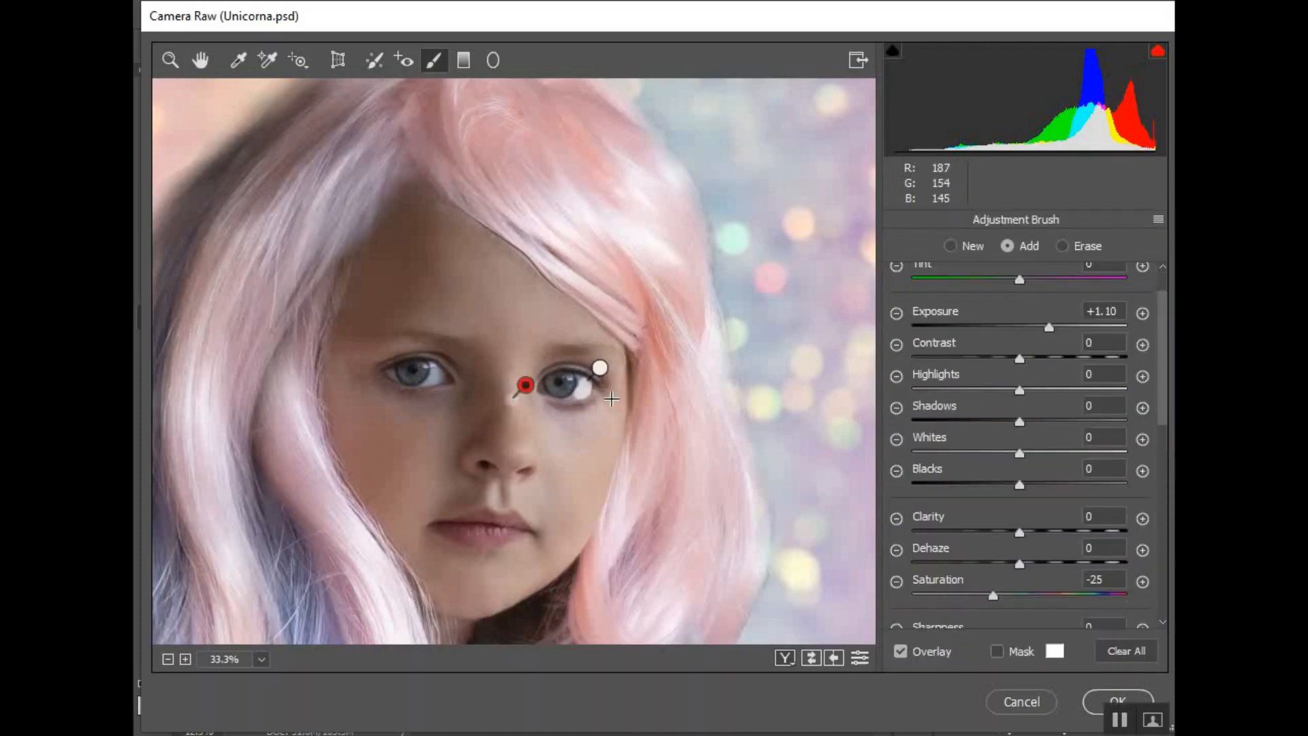
Zoom in to 66.7% on the eyes, reselect the brush pin and keep painting the right-hand eye's white
key("k")
left_click(512, 395)
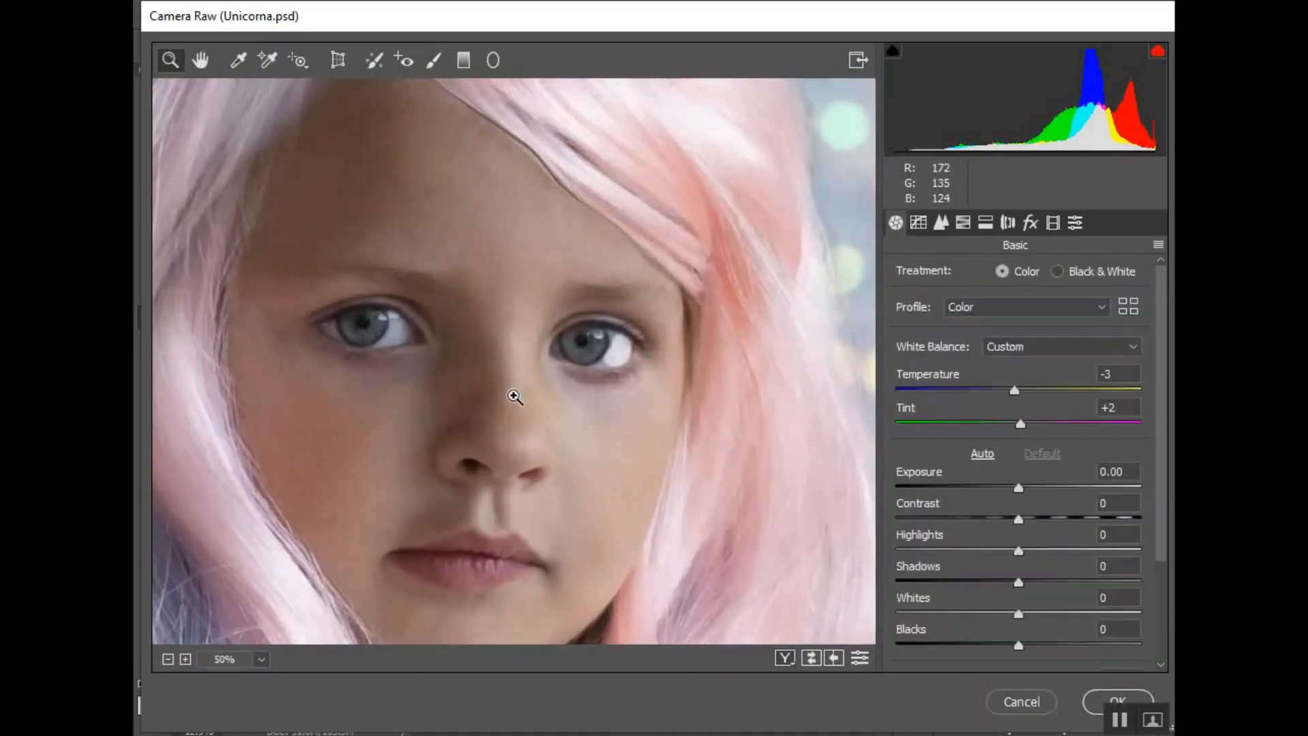
left_click(514, 396)
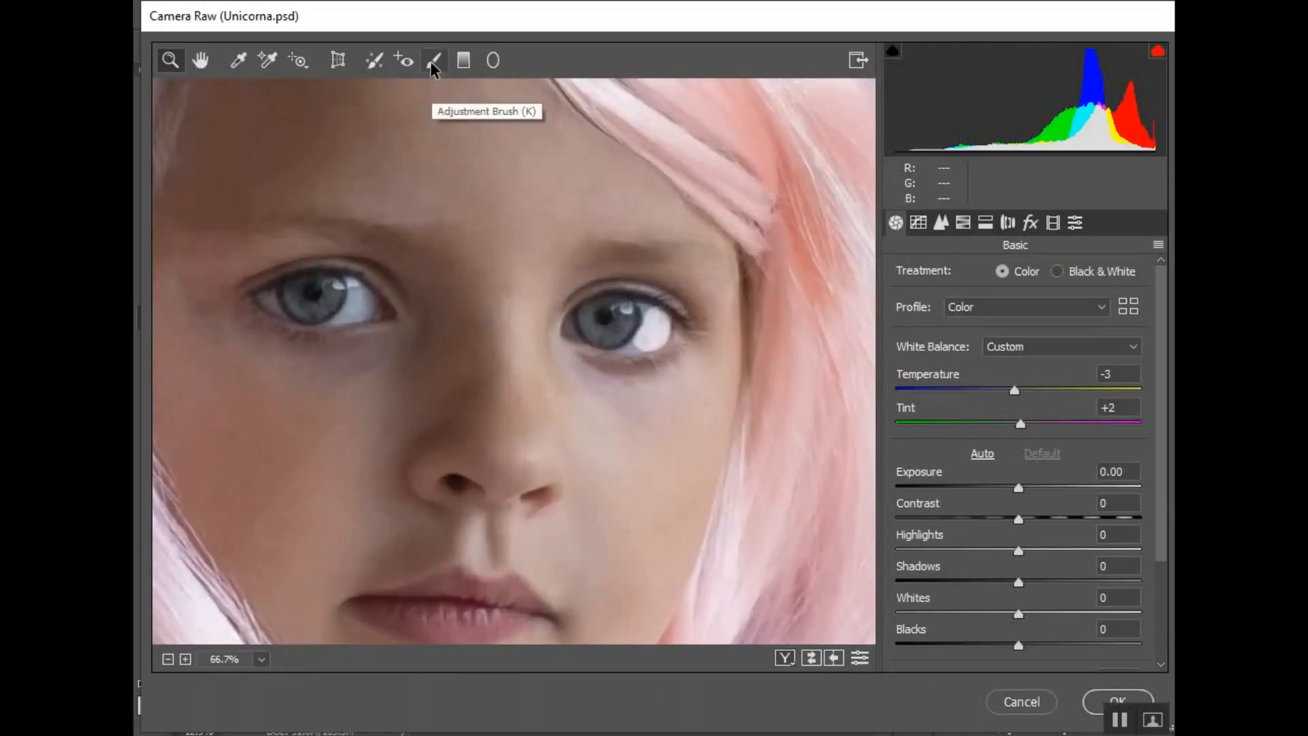
left_click(433, 61)
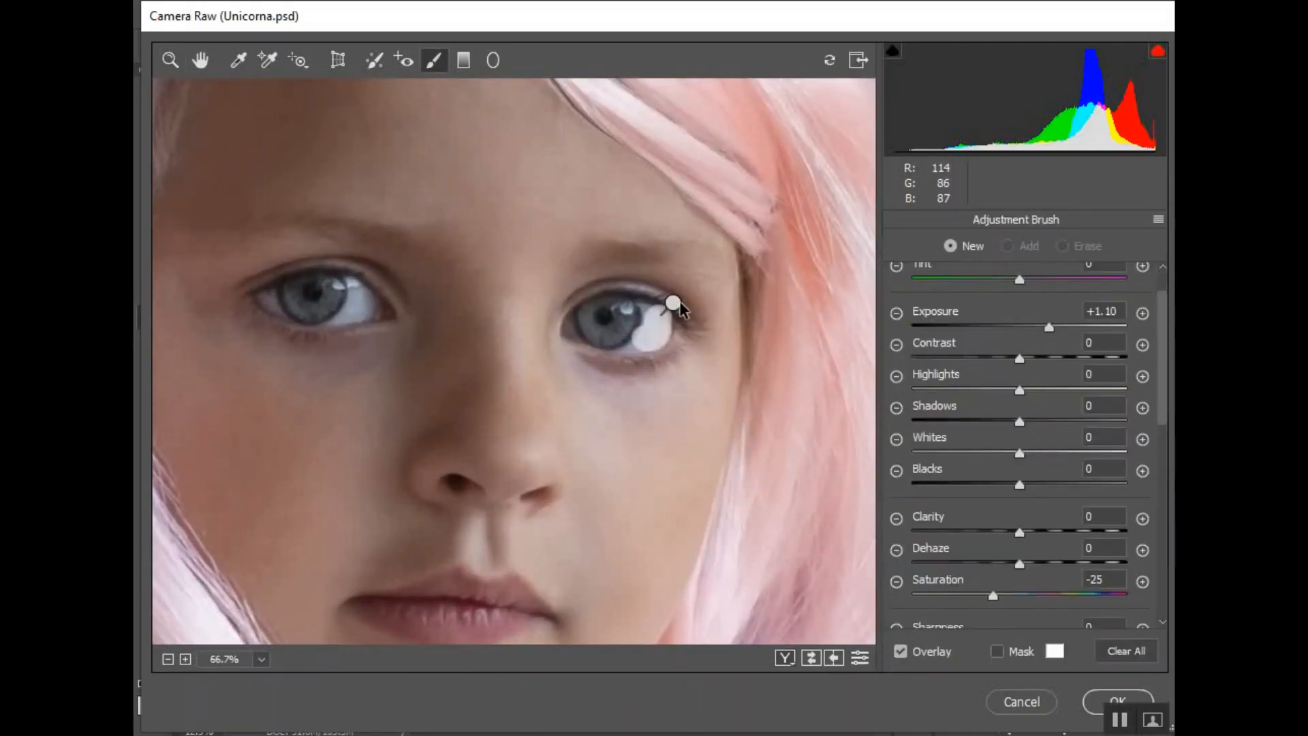
left_click_drag(673, 304, 672, 302)
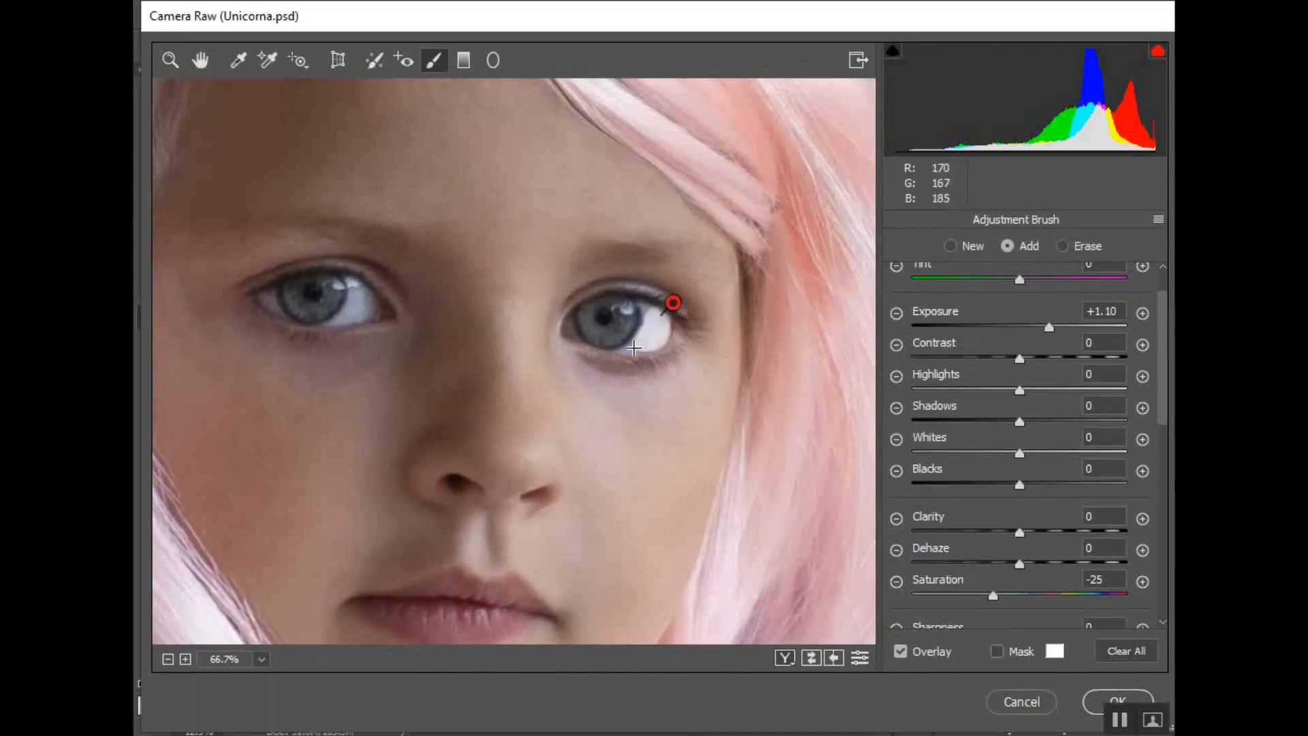
left_click_drag(628, 346, 661, 322)
Paint over the white of the left-hand eye and touch up the right-hand eye's white
left_click_drag(357, 291, 361, 294)
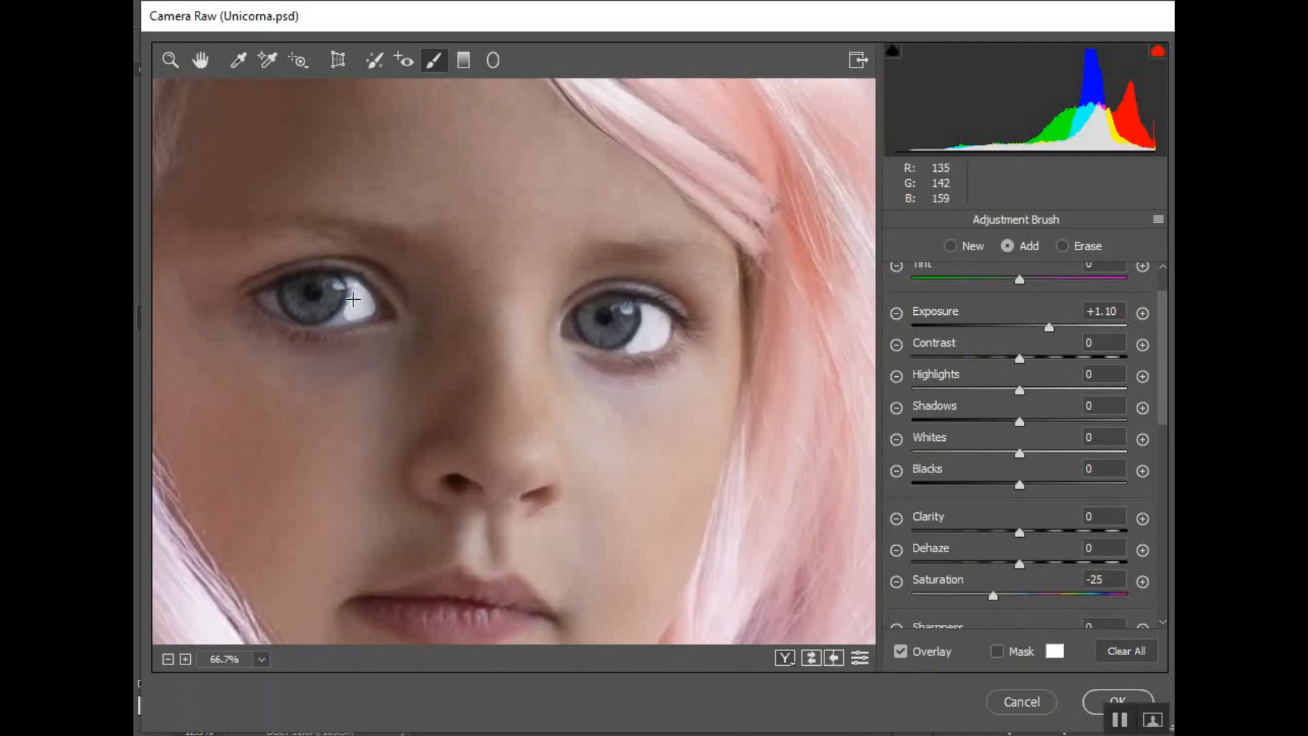
left_click_drag(352, 294, 348, 295)
mouse_move(261, 298)
left_mouse_down()
mouse_move(348, 315)
mouse_move(372, 303)
left_mouse_up()
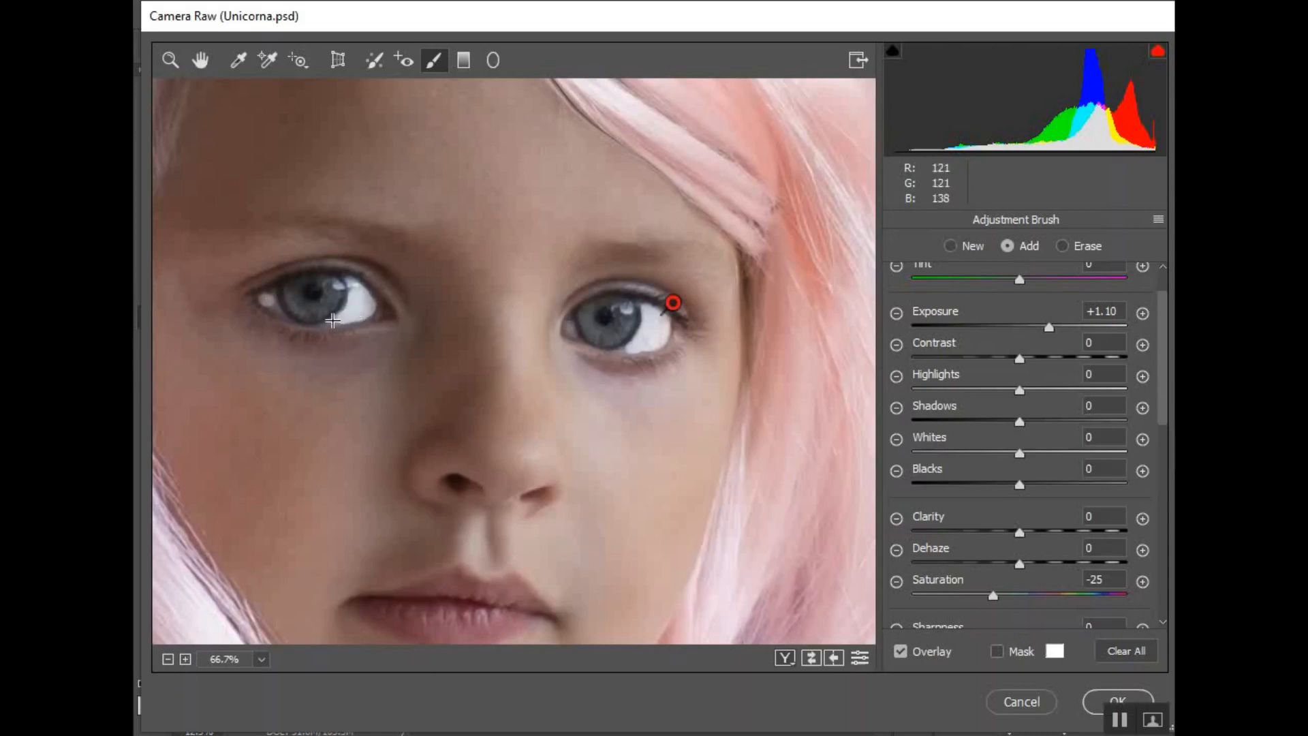
mouse_move(333, 323)
left_mouse_down()
mouse_move(355, 321)
mouse_move(330, 322)
left_mouse_up()
mouse_move(362, 288)
left_mouse_down()
mouse_move(351, 287)
mouse_move(352, 309)
mouse_move(273, 306)
left_mouse_up()
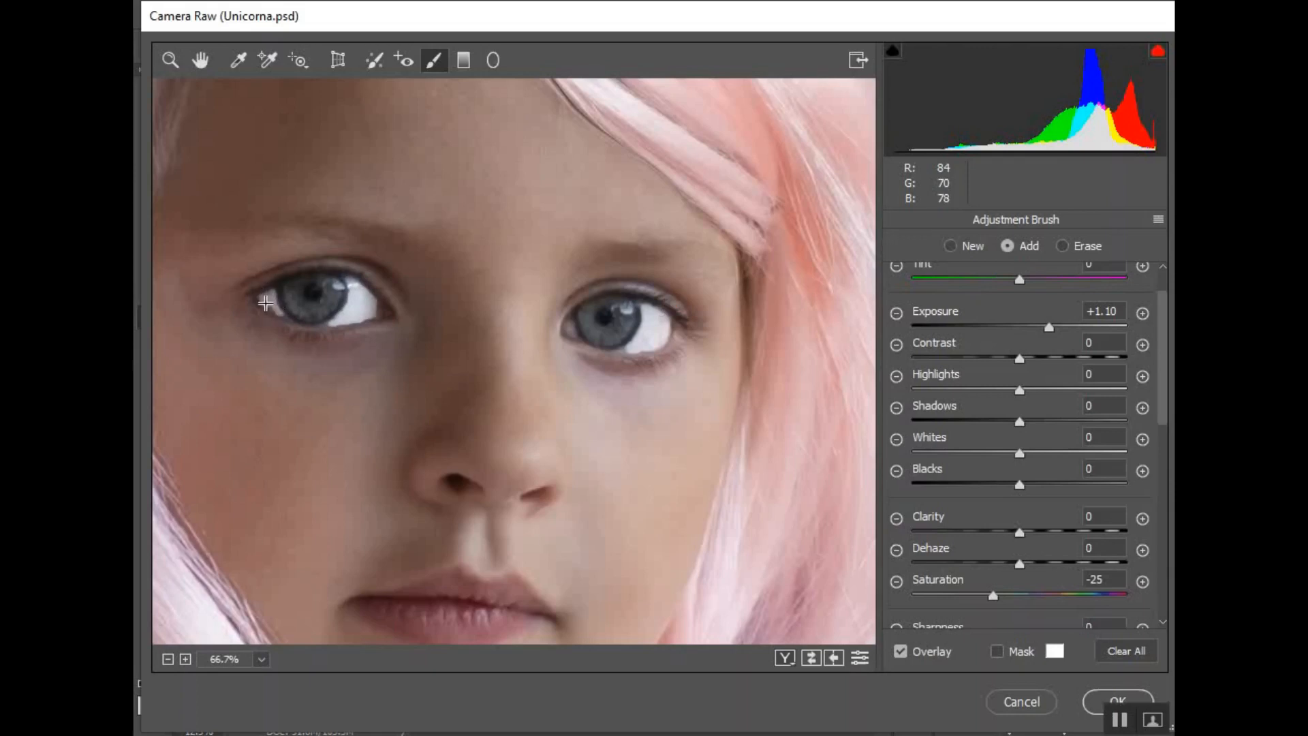
left_click_drag(284, 314, 262, 296)
mouse_move(572, 319)
left_mouse_down()
mouse_move(624, 349)
mouse_move(660, 318)
mouse_move(642, 308)
mouse_move(670, 304)
left_mouse_up()
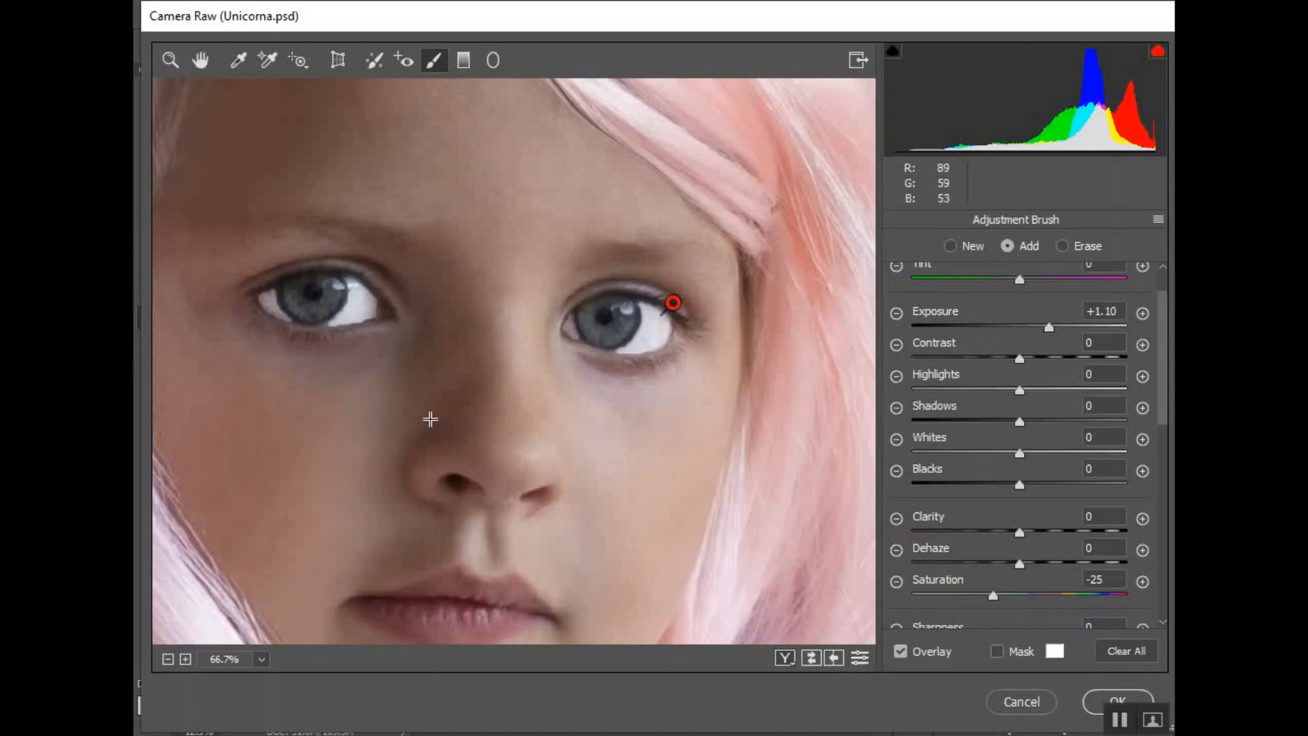
Zoom out to review the whole image
key("z")
left_click(414, 452, "alt")
left_click(413, 451, "alt")
left_click(655, 331, "alt")
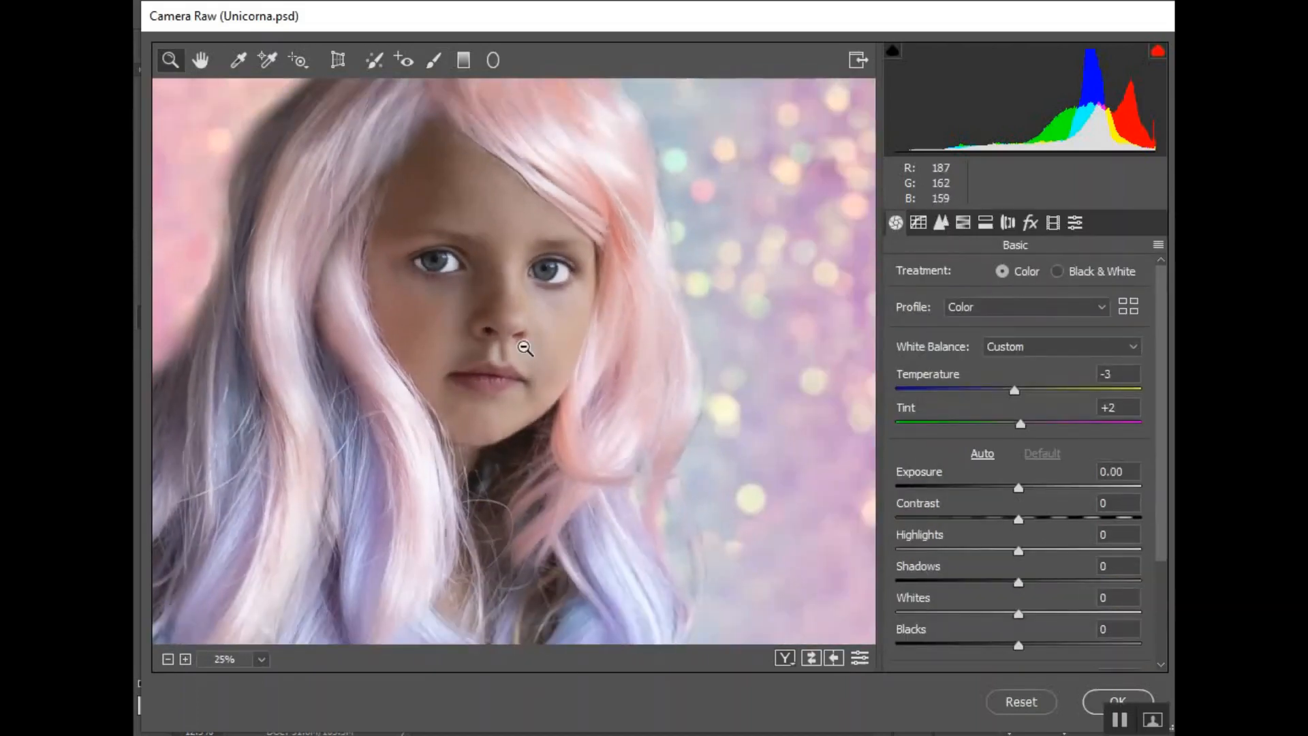
left_click(489, 305, "alt")
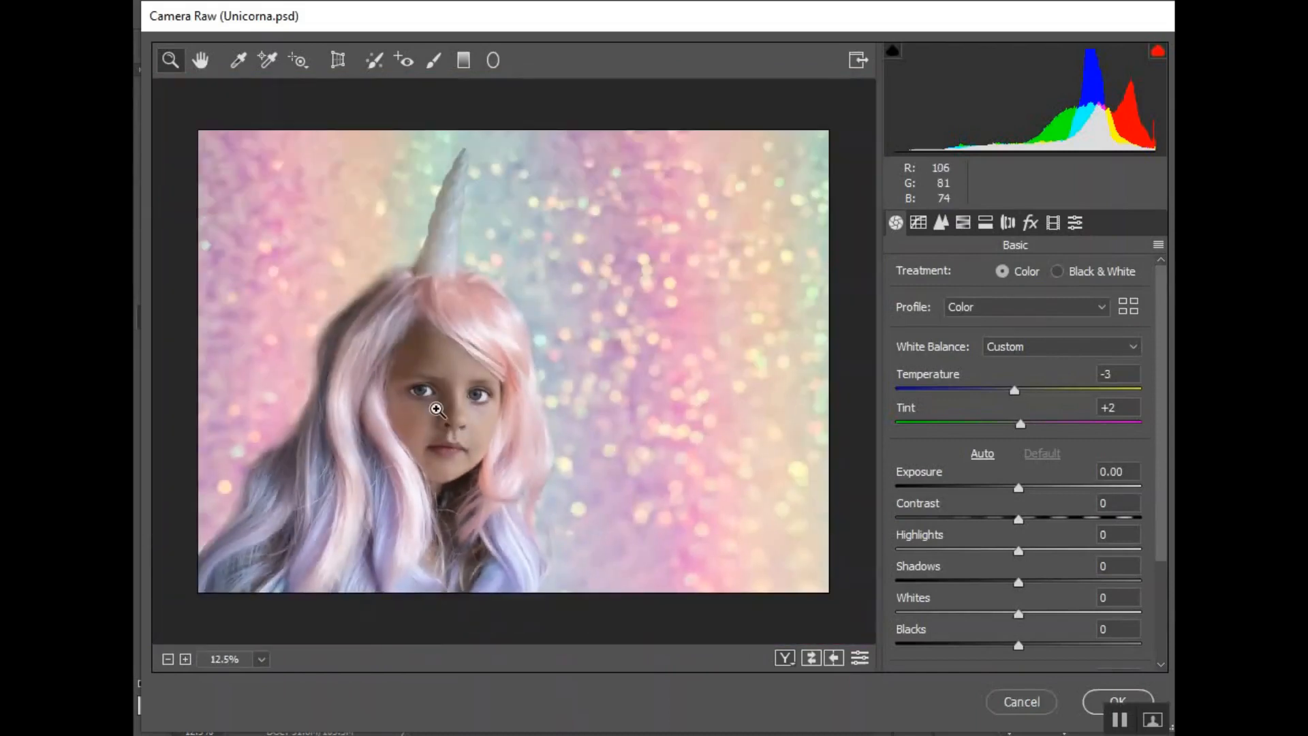
Reselect the eye-white adjustment pin, hide the mask overlay and lower its Exposure to +0.45
key("k")
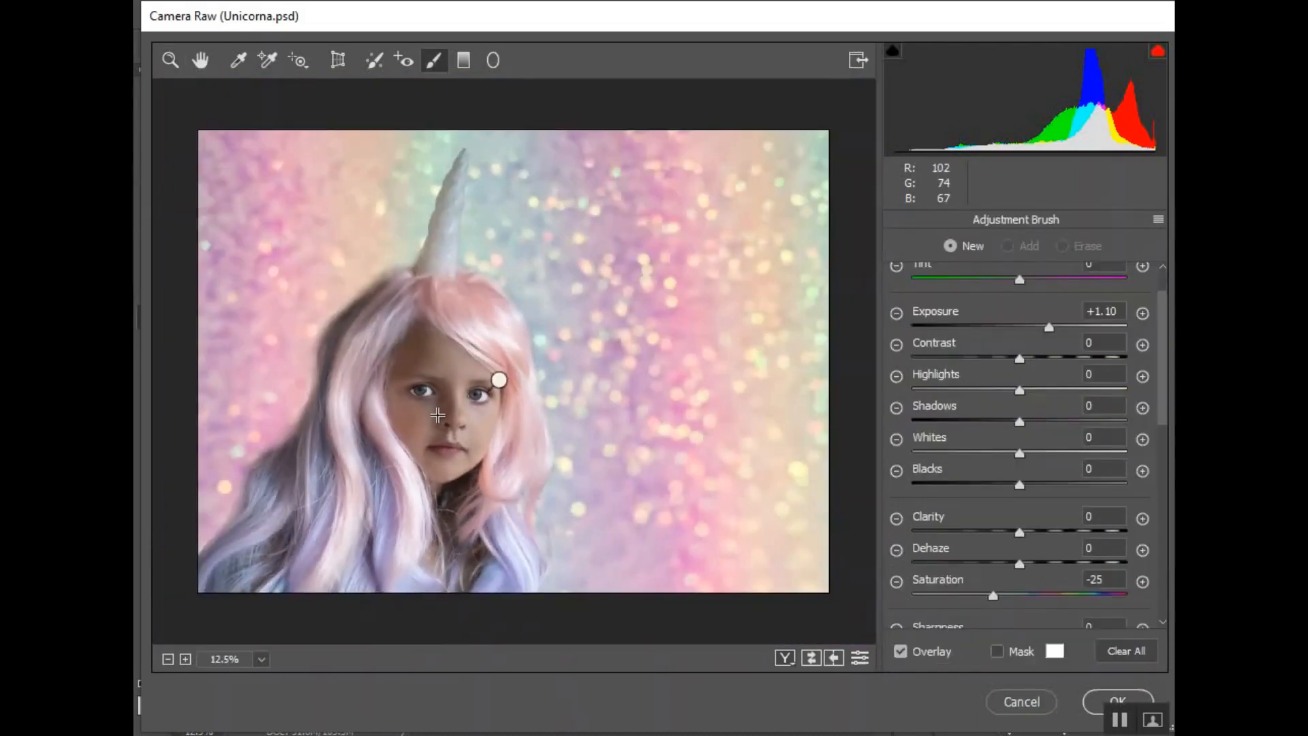
left_click(500, 380)
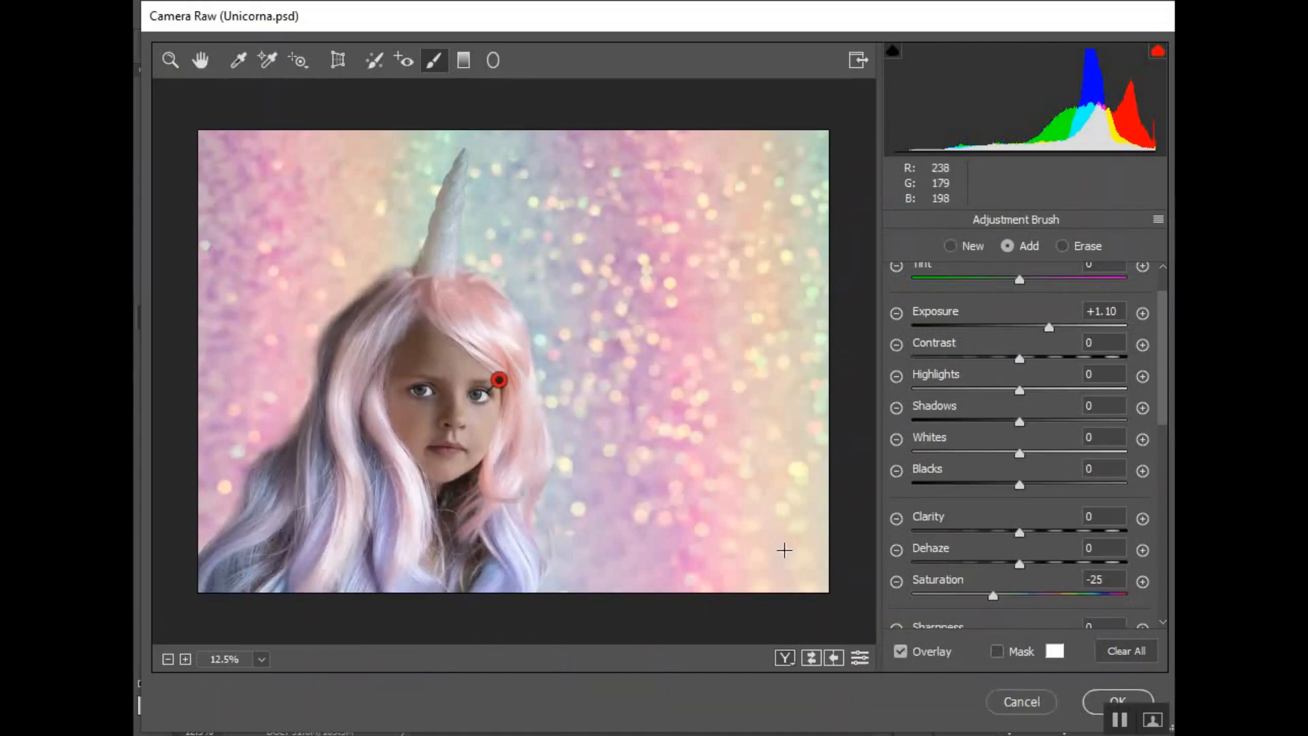
left_click(900, 651)
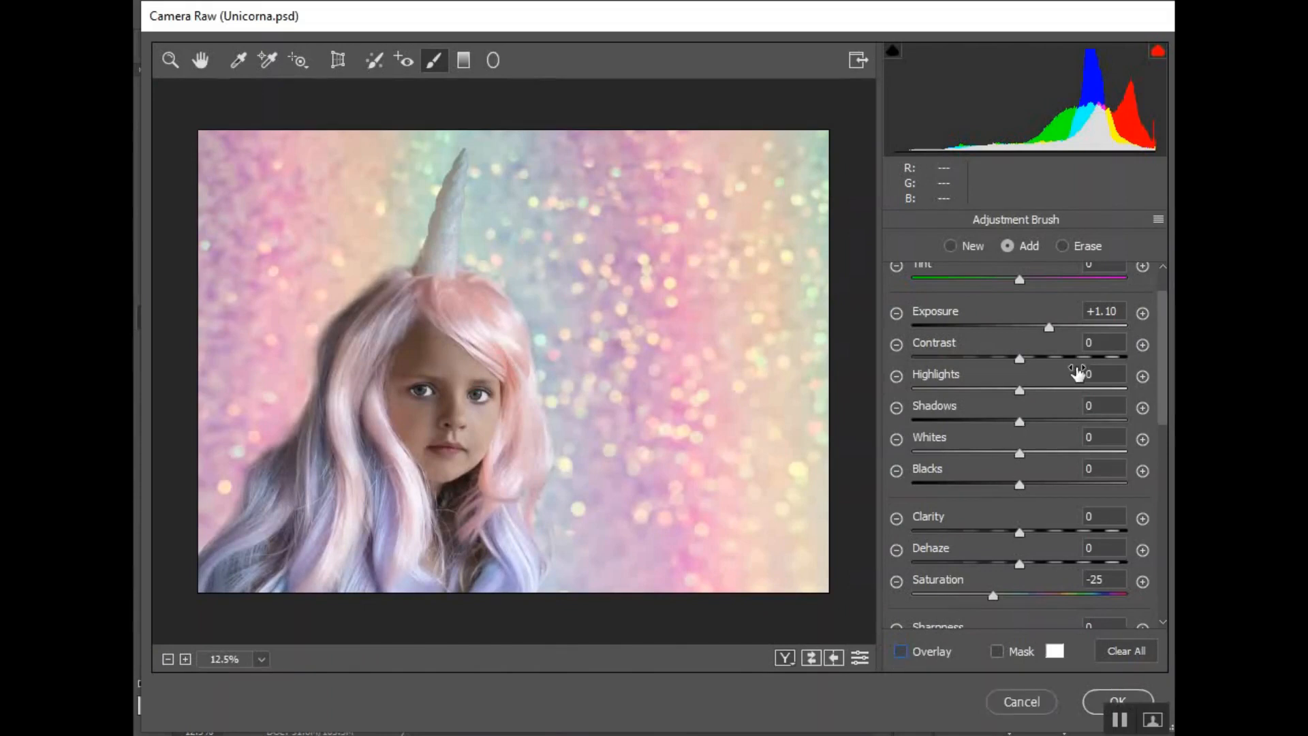
left_click_drag(1048, 325, 1032, 325)
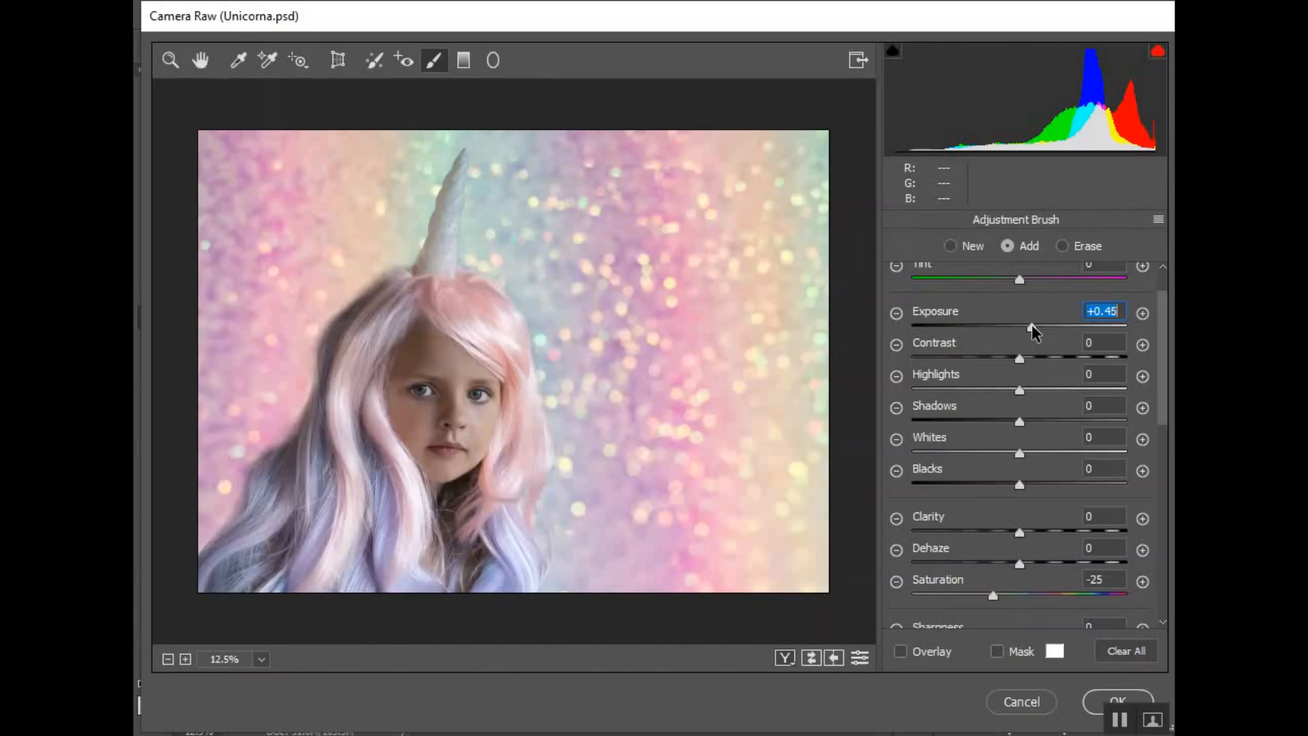
left_click_drag(1031, 326, 1033, 326)
Zoom in to 33.3% and paint a new adjustment over both irises with Temperature -49 and Exposure +0.55
key("z")
left_click(476, 438)
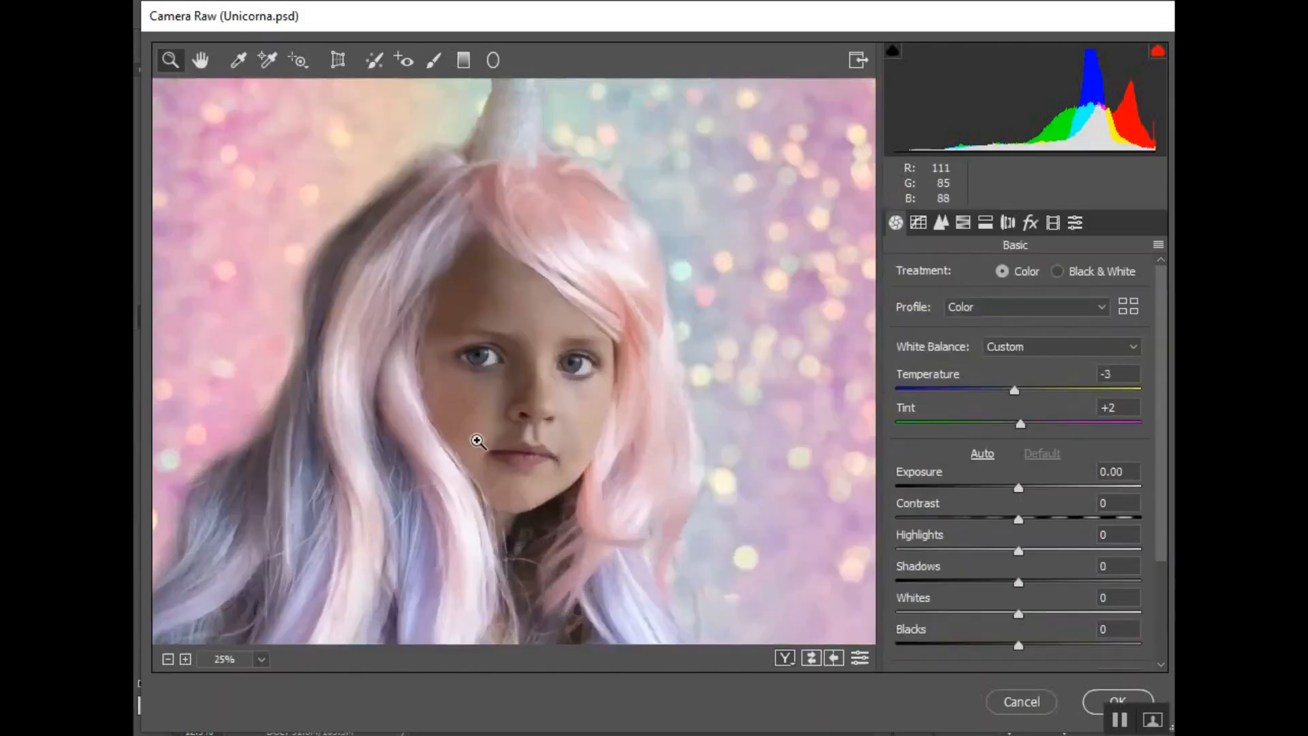
left_click(525, 359)
left_click(552, 396)
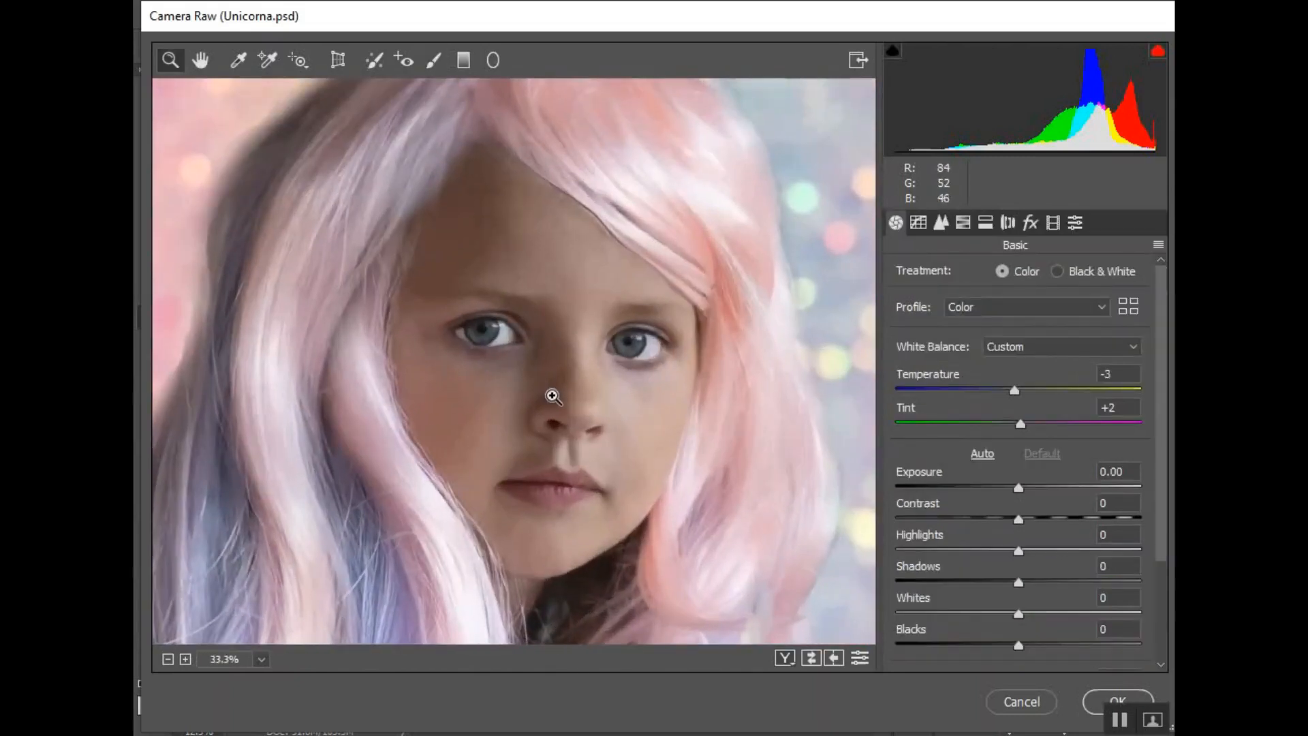
left_click(434, 60)
scroll(995, 361, "up", 1)
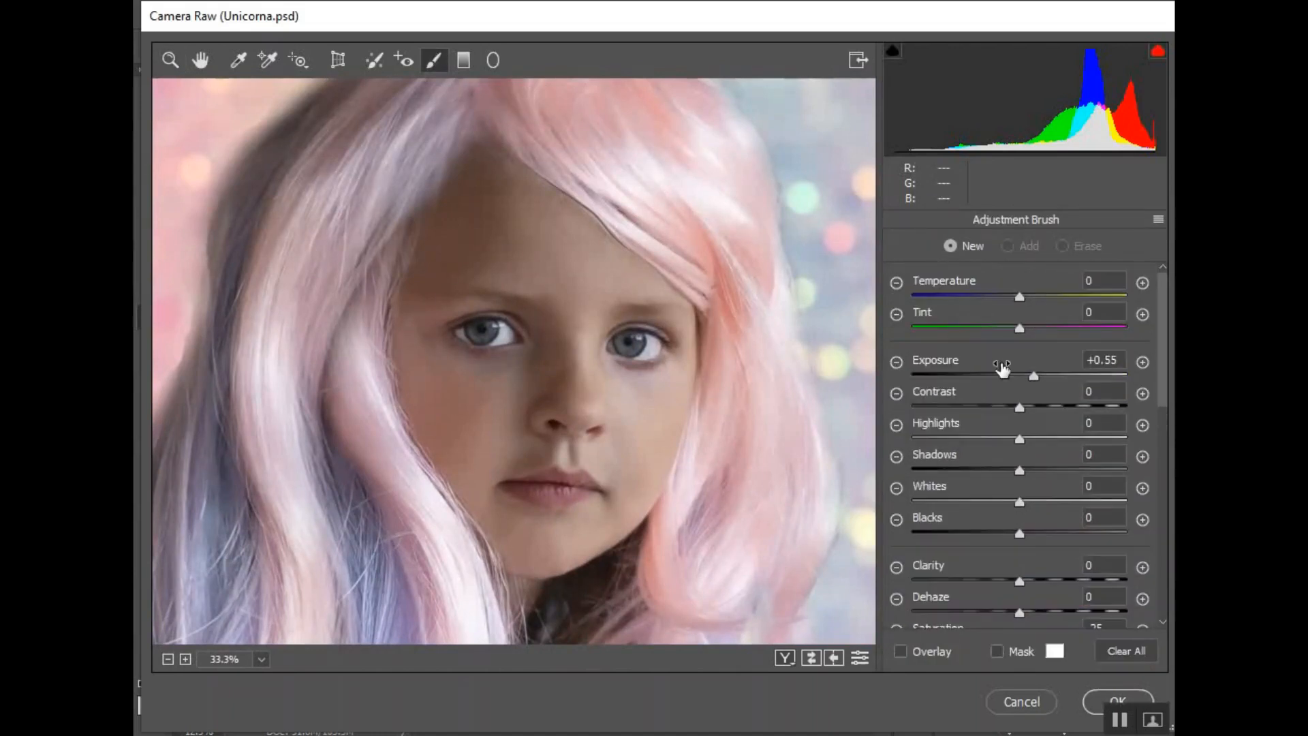
left_click_drag(979, 295, 967, 295)
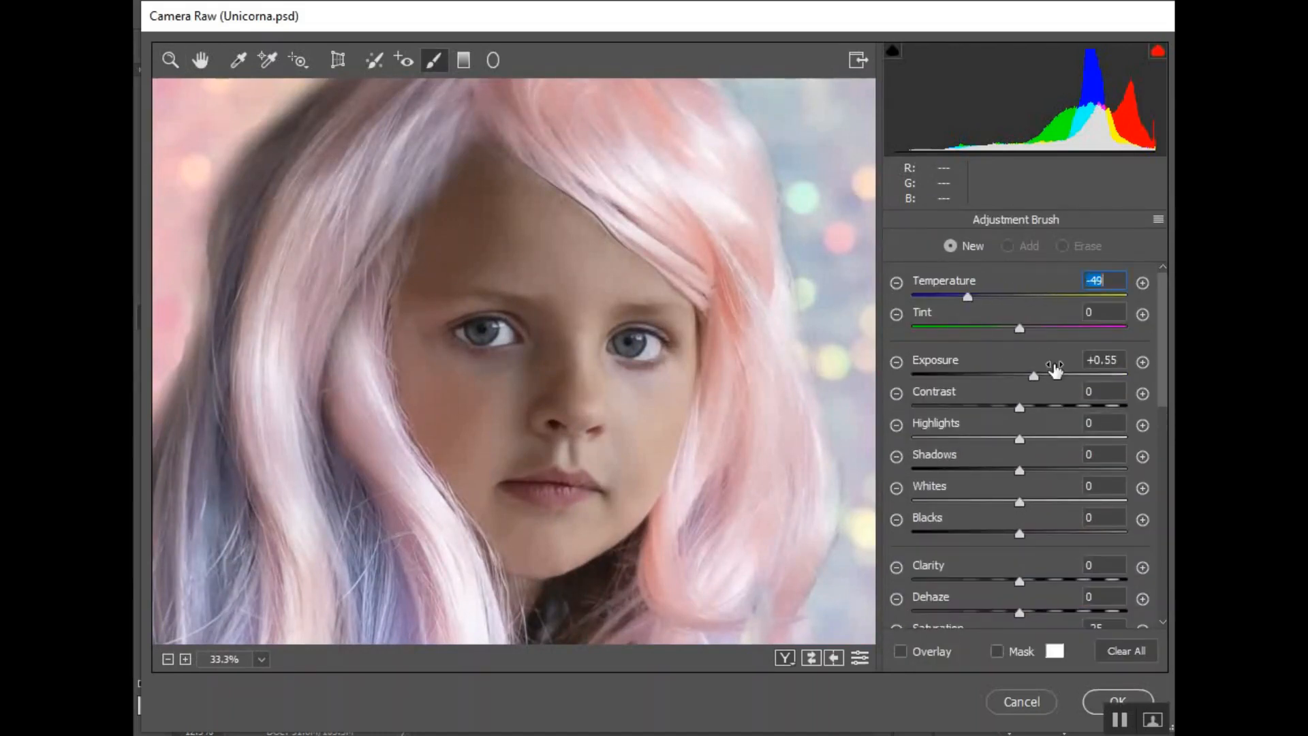
mouse_move(483, 327)
left_mouse_down()
mouse_move(493, 324)
mouse_move(470, 332)
mouse_move(491, 324)
mouse_move(484, 338)
mouse_move(468, 329)
mouse_move(481, 329)
left_mouse_up()
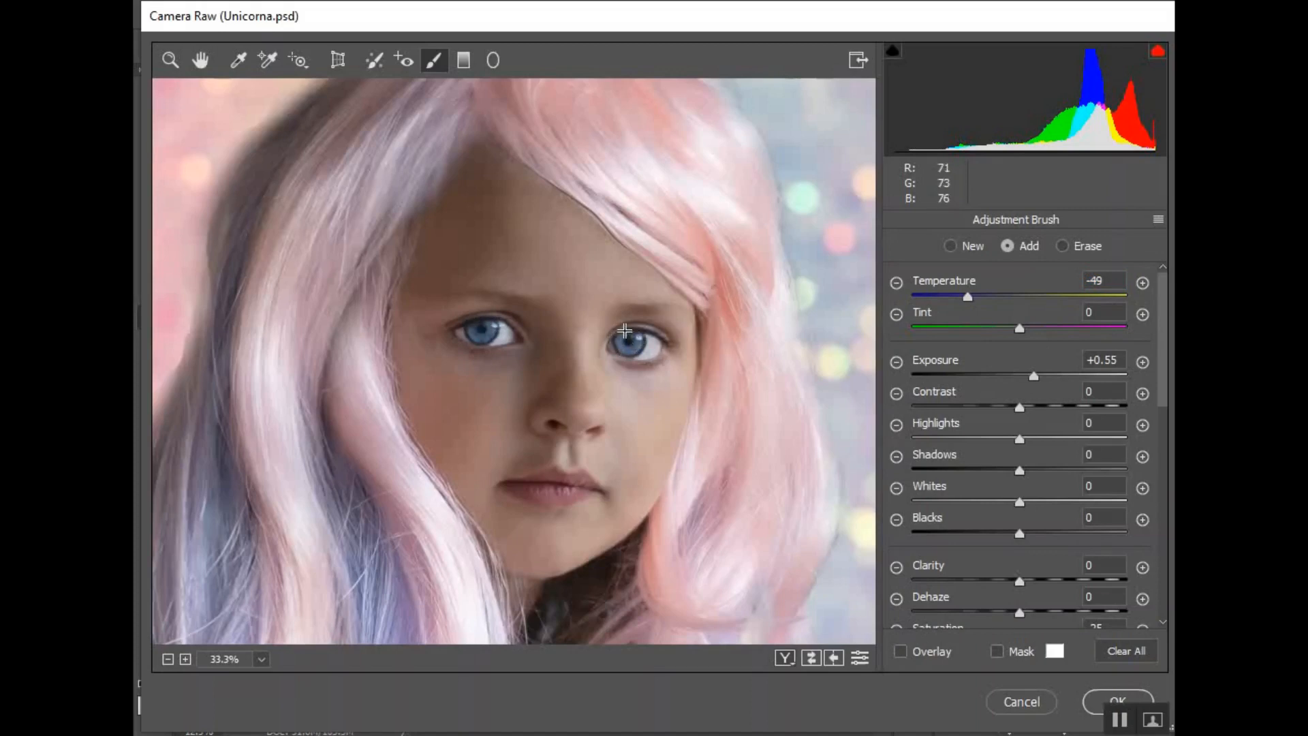
left_click_drag(630, 348, 645, 341)
Reframe the face at 25%, reselect the iris pin and set its Saturation to +64, Sharpness +86 and Clarity +45
key("z")
left_click(538, 429, "alt")
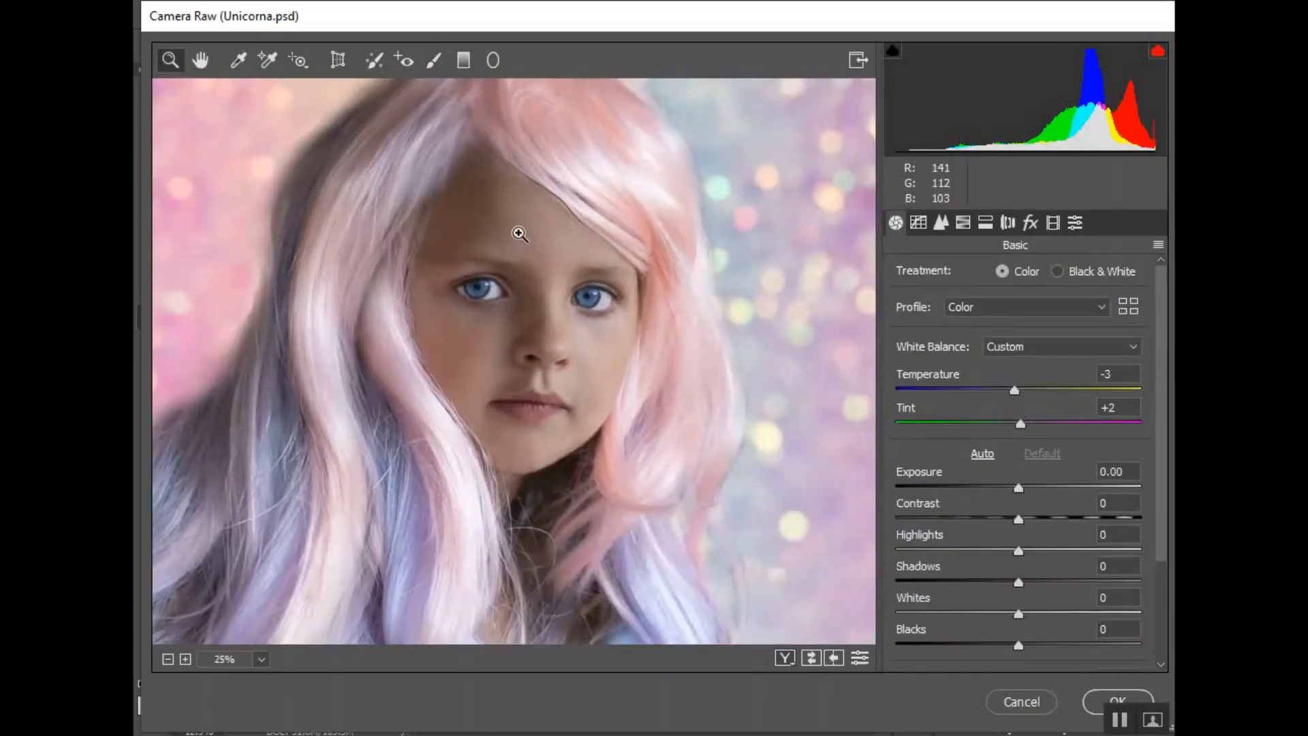
key("k")
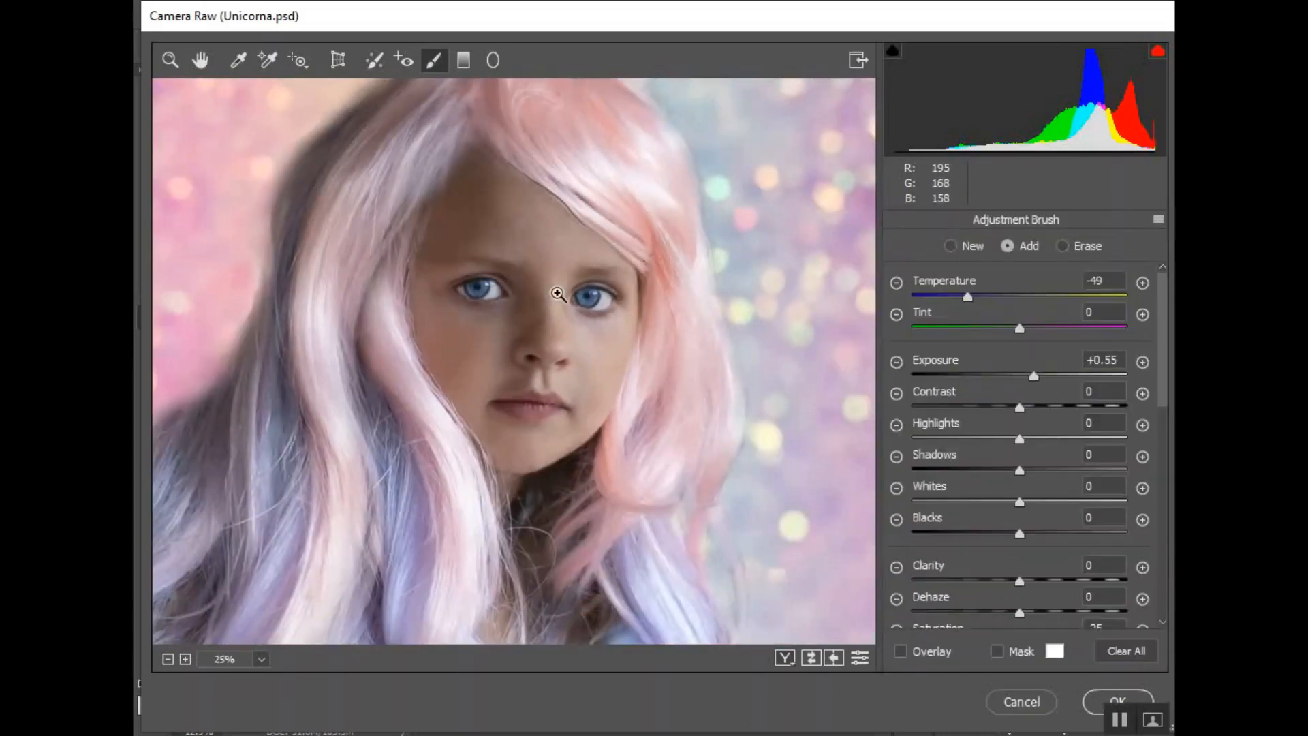
key("z")
left_click(555, 299, "alt")
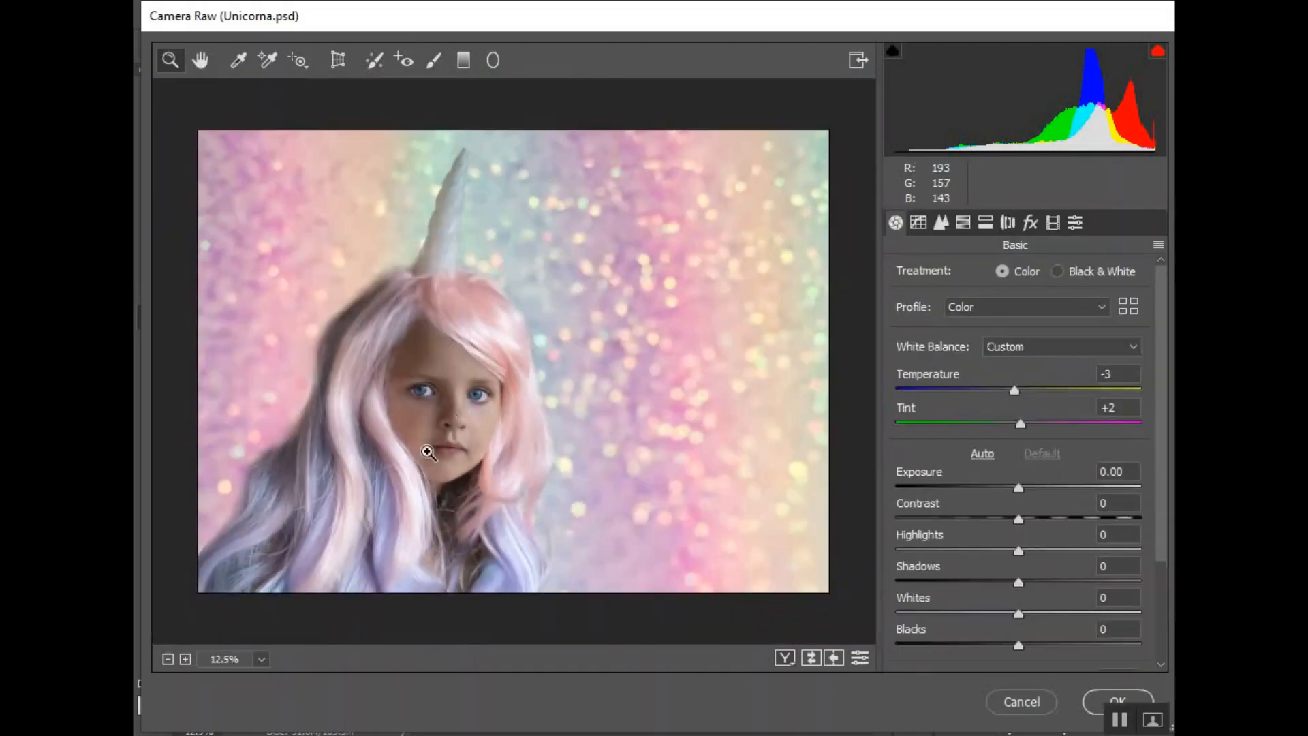
left_click(185, 659)
left_click(184, 659)
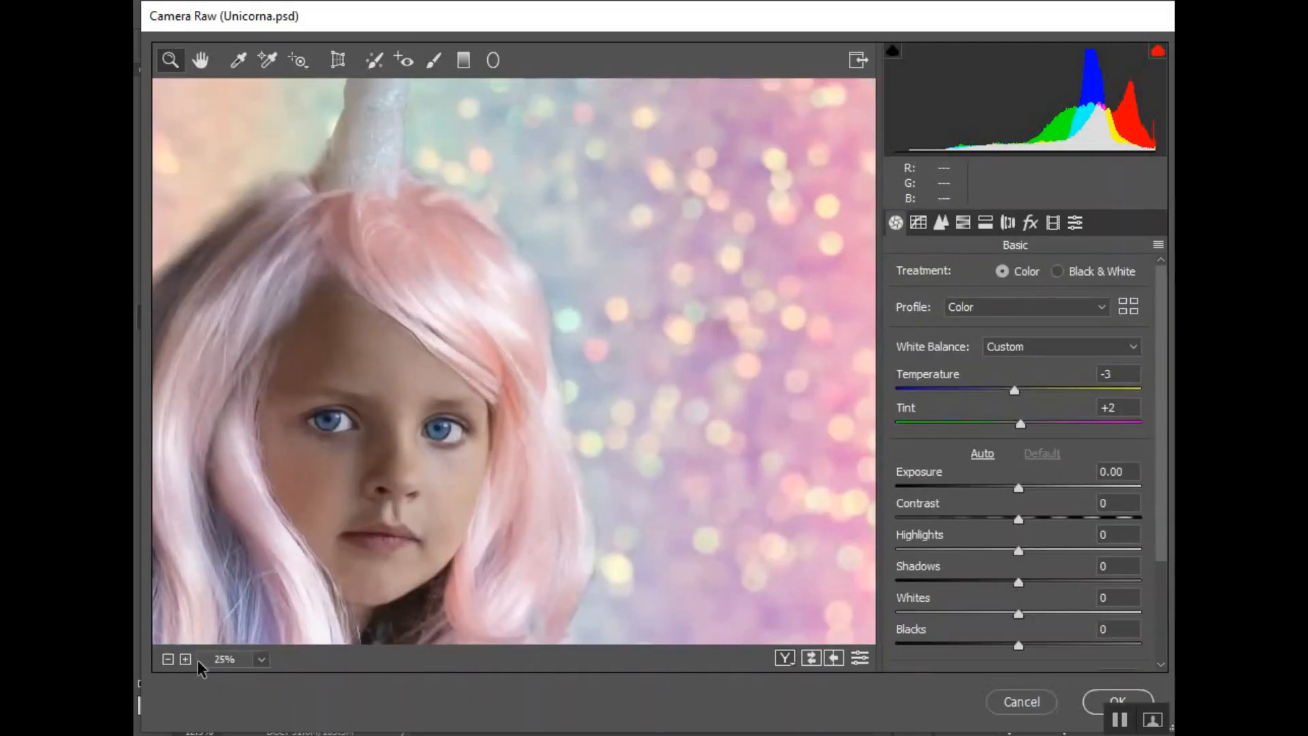
left_click(241, 657)
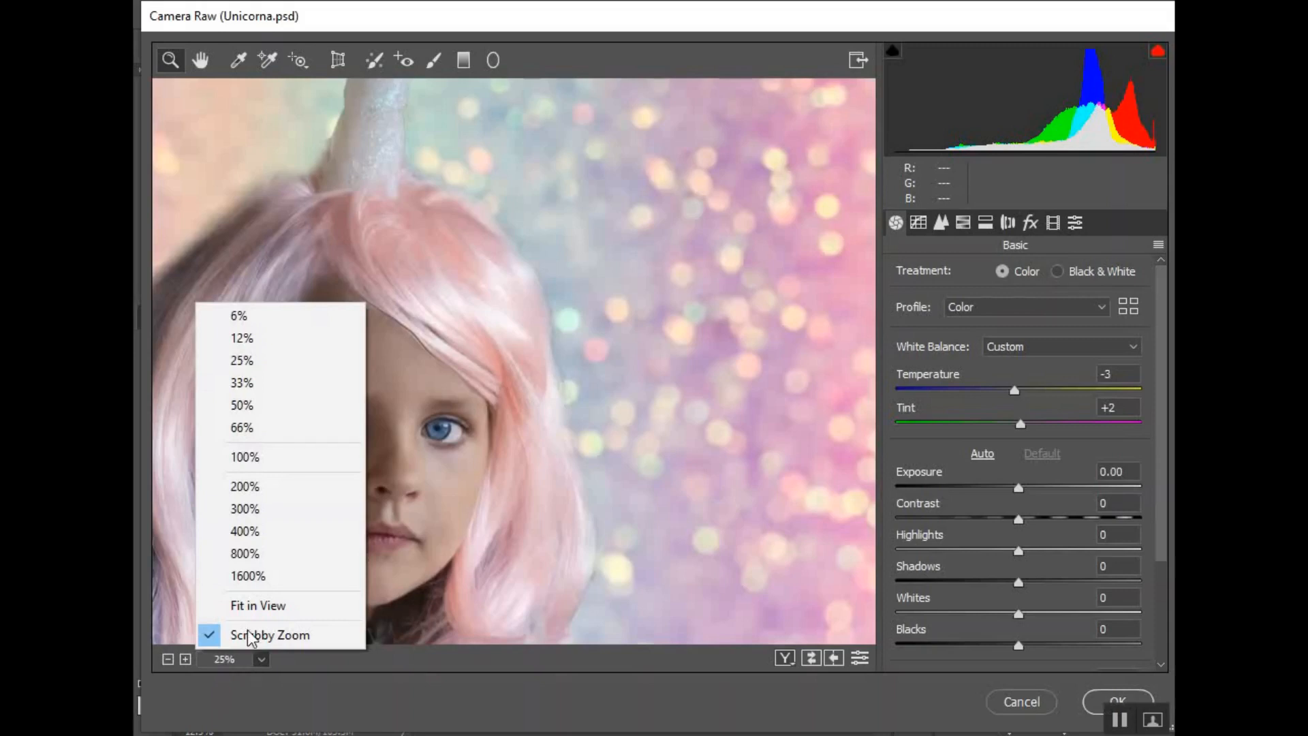
left_click(254, 338)
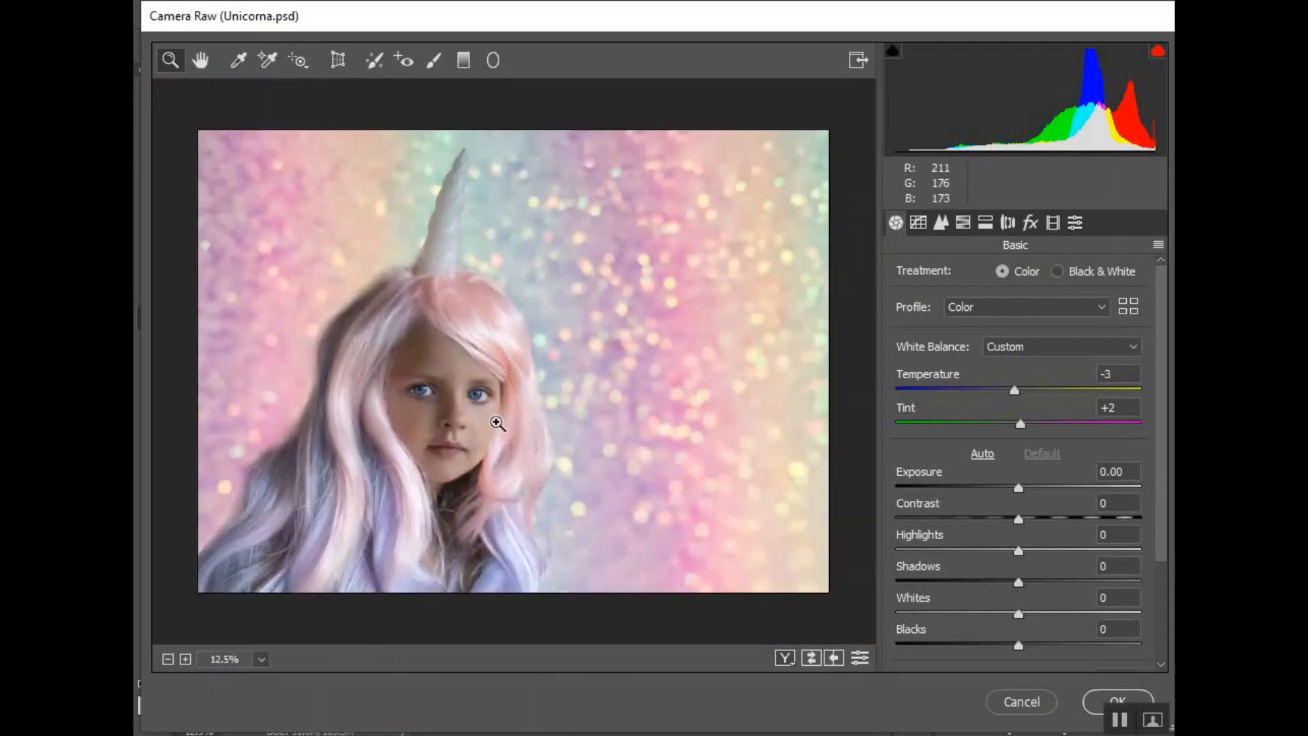
left_click(184, 659)
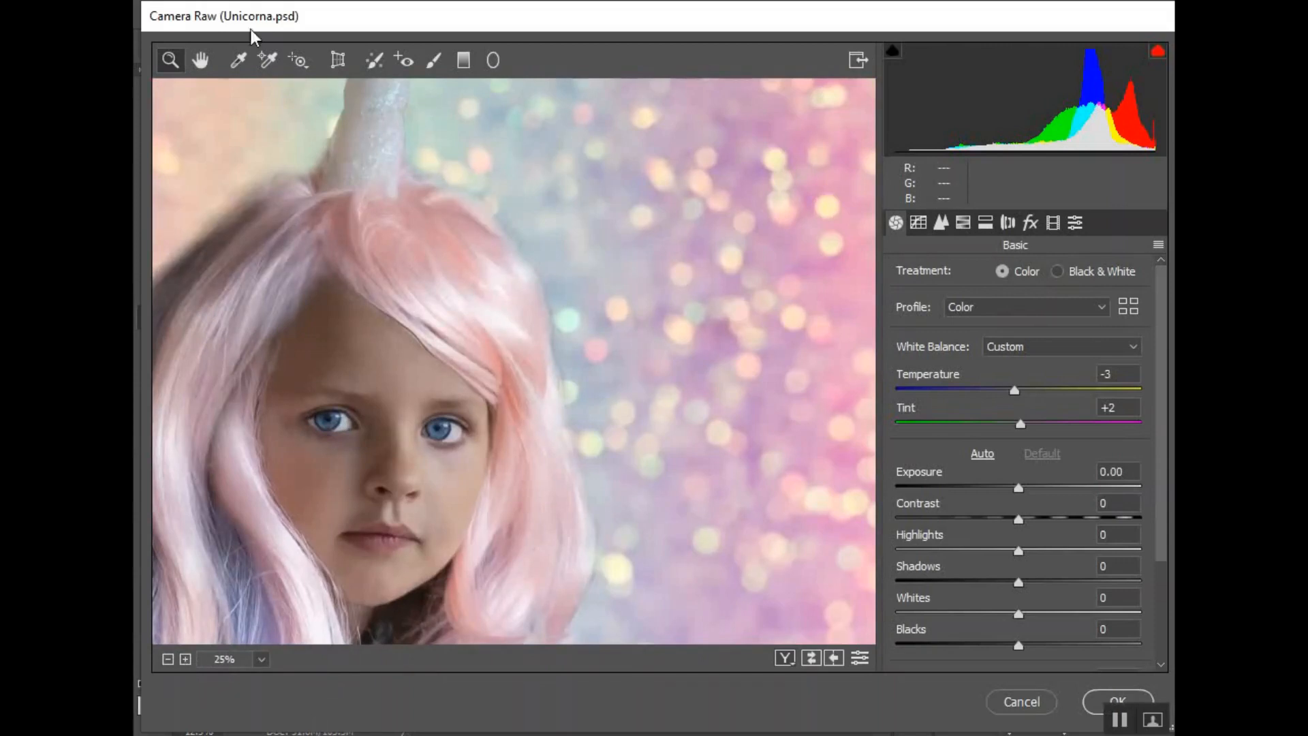
left_click(200, 60)
mouse_move(395, 475)
left_mouse_down()
mouse_move(593, 373)
mouse_move(580, 377)
mouse_move(549, 292)
left_mouse_up()
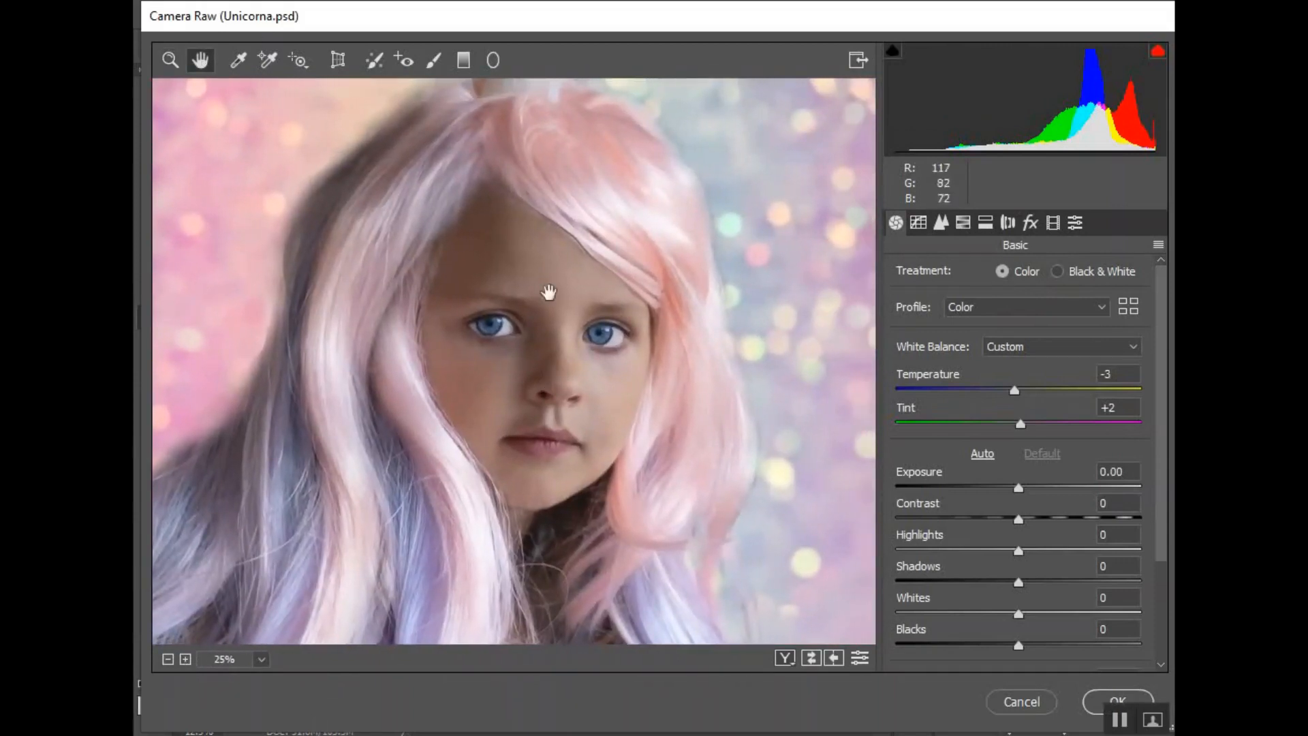
left_click(434, 60)
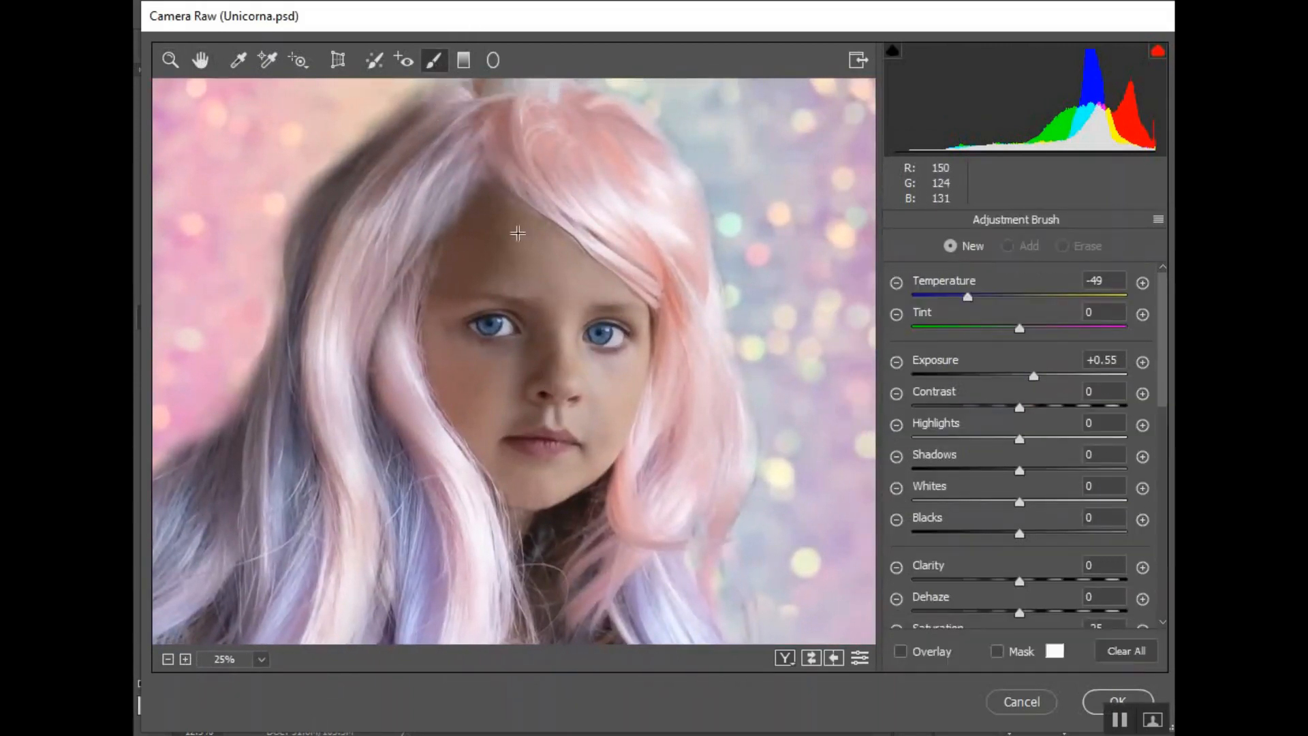
left_click(899, 653)
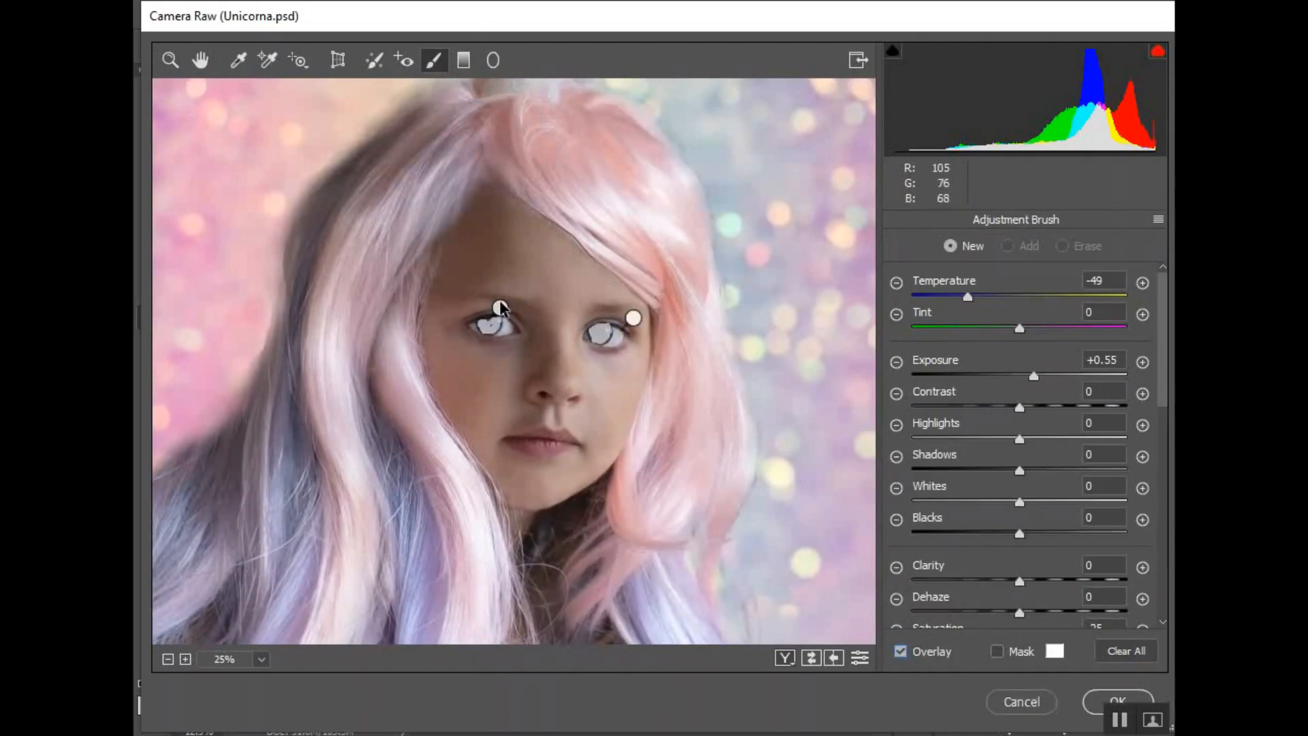
left_click(499, 308)
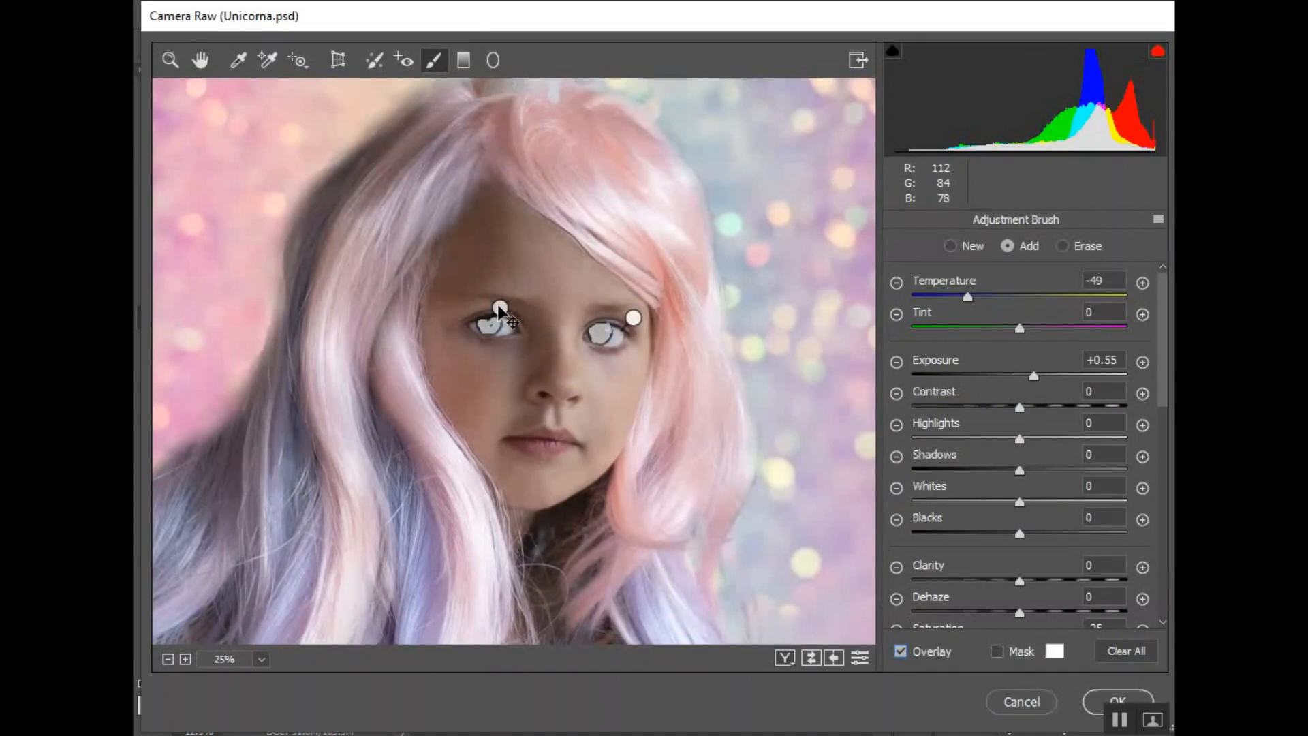
left_click(899, 653)
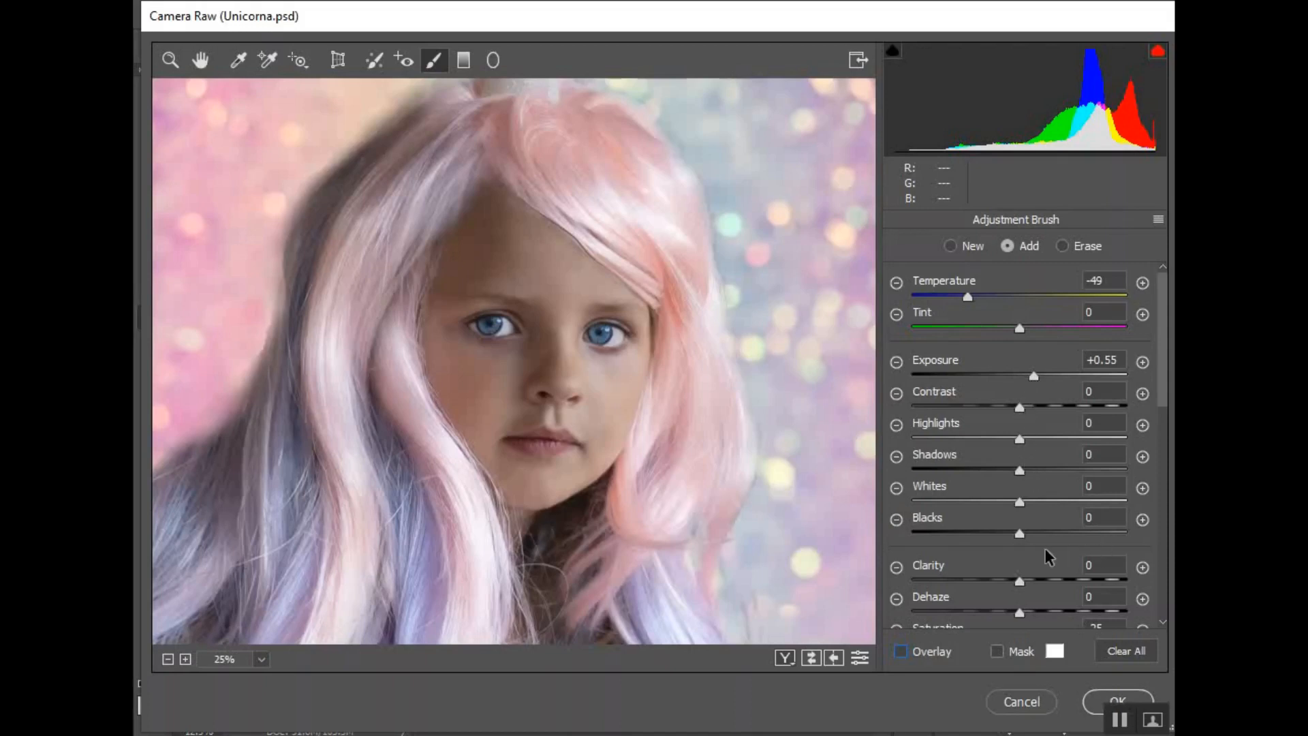
scroll(1051, 450, "down", 5)
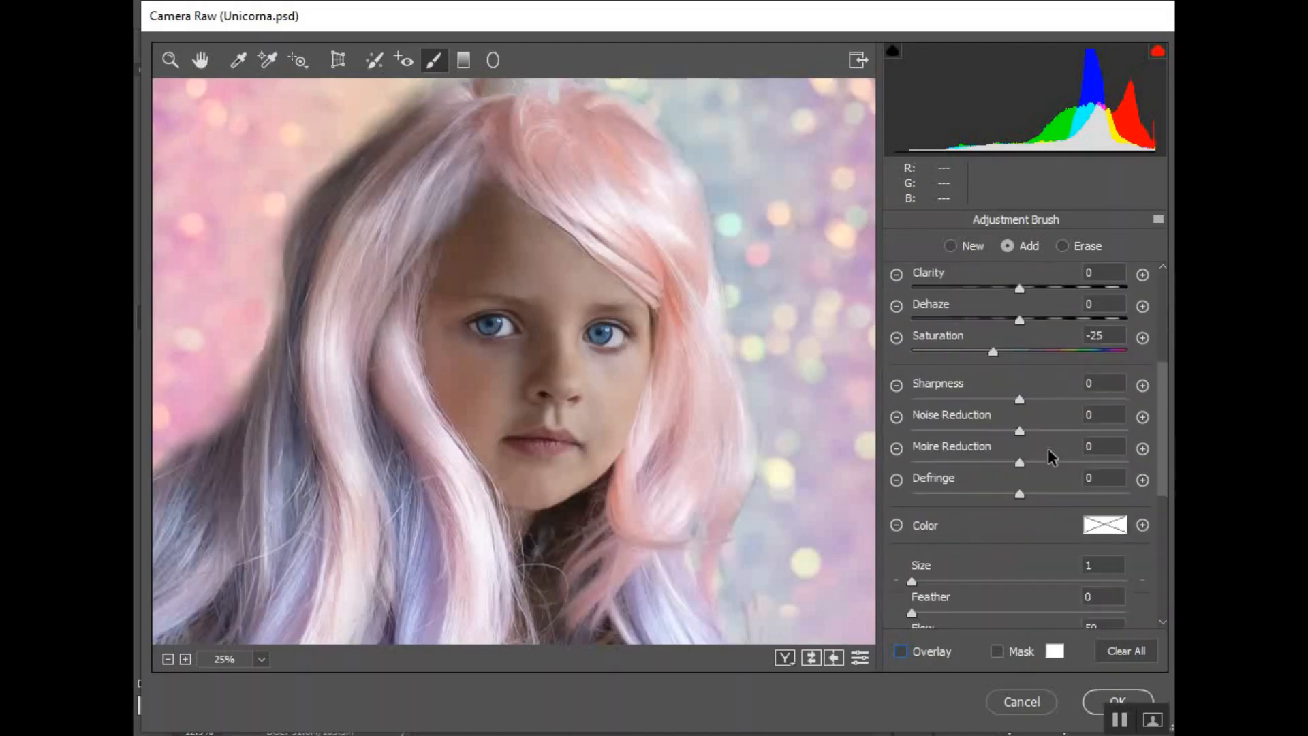
scroll(1050, 455, "up", 3)
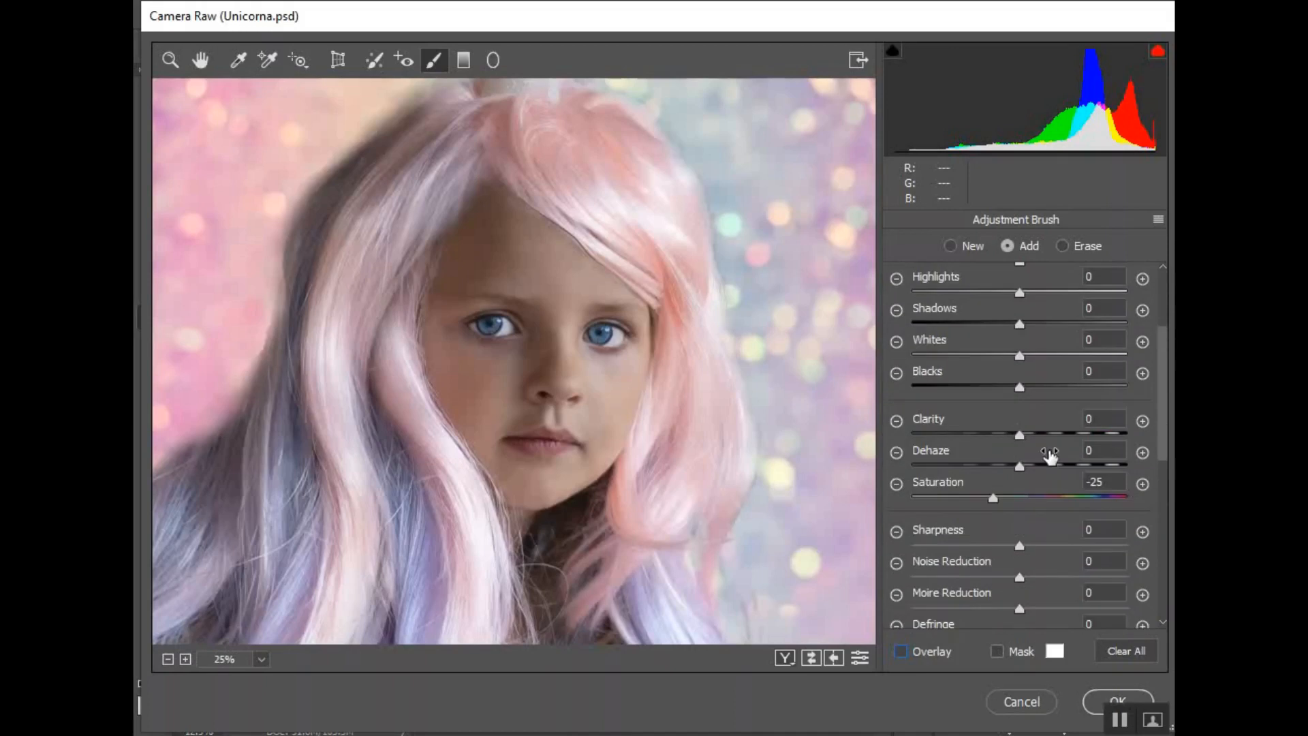
left_click(1061, 496)
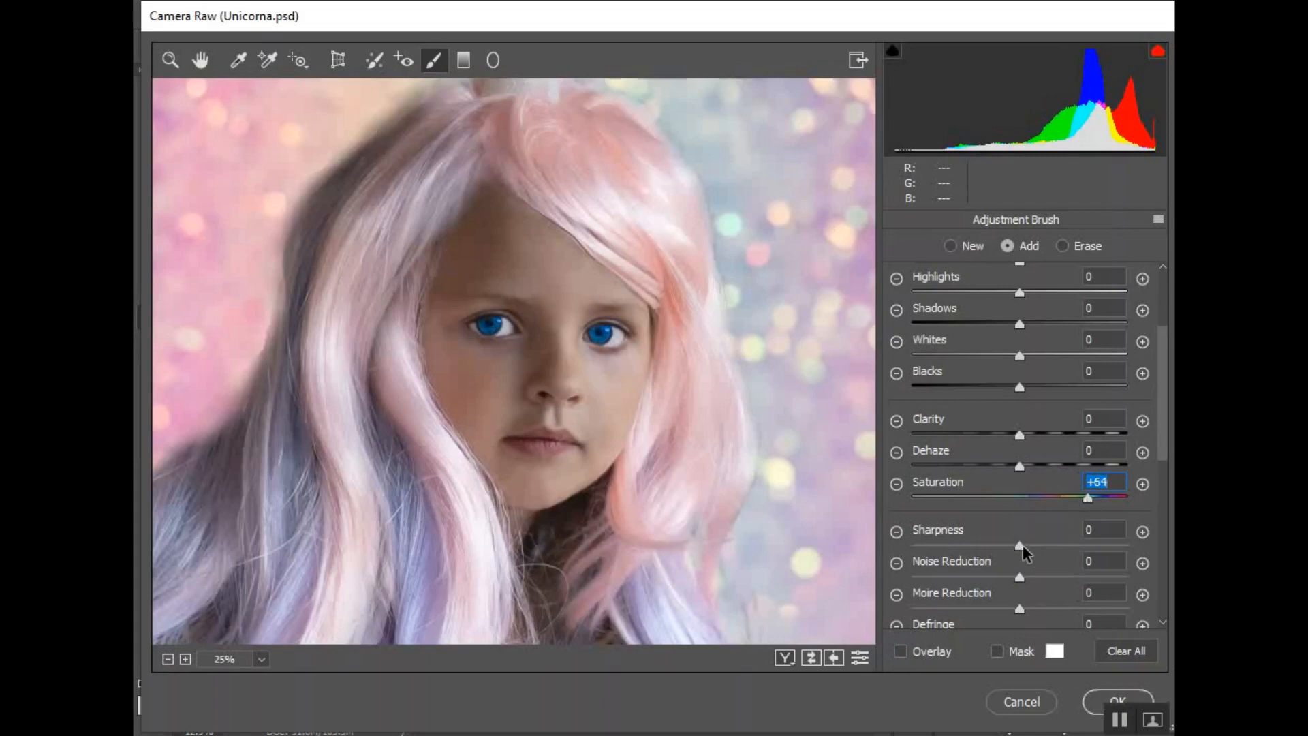
left_click_drag(1021, 545, 1087, 545)
left_click_drag(1020, 434, 1064, 434)
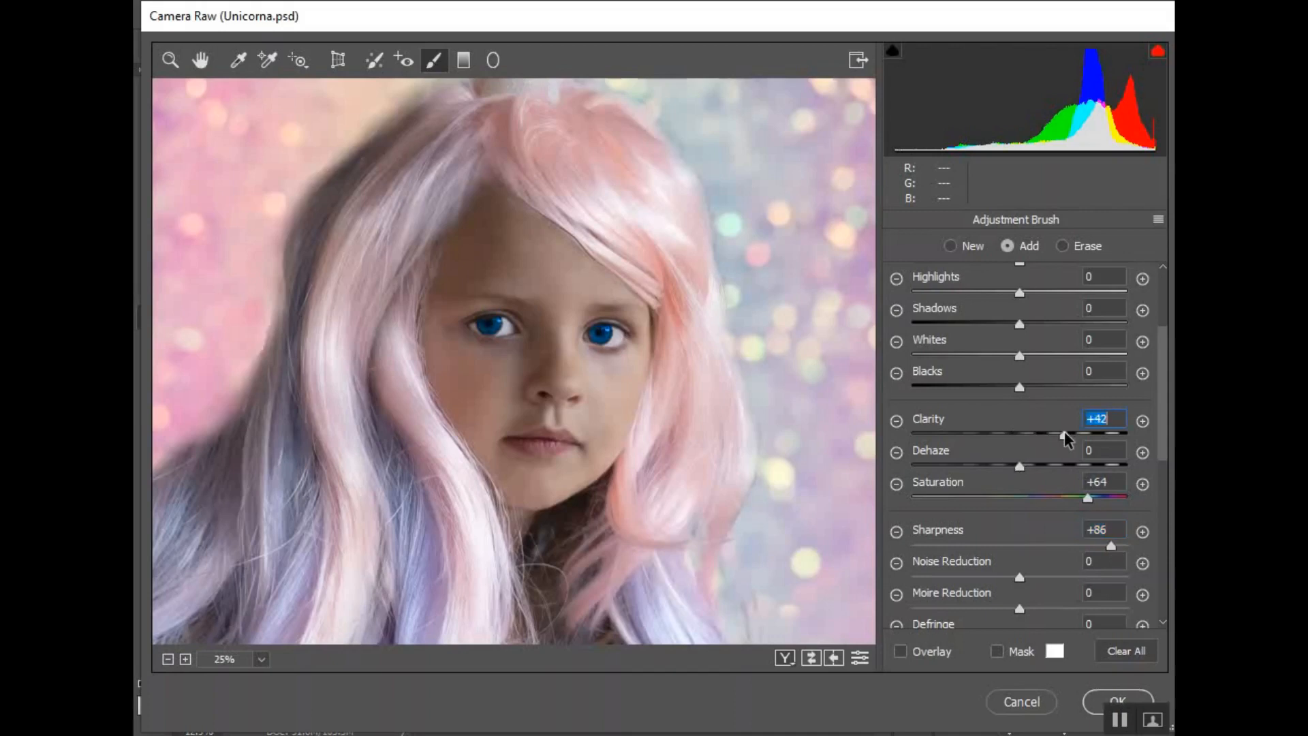
Set the iris adjustment's Exposure to +1.40, Temperature to -10 and Tint to -20
scroll(1067, 431, "up", 3)
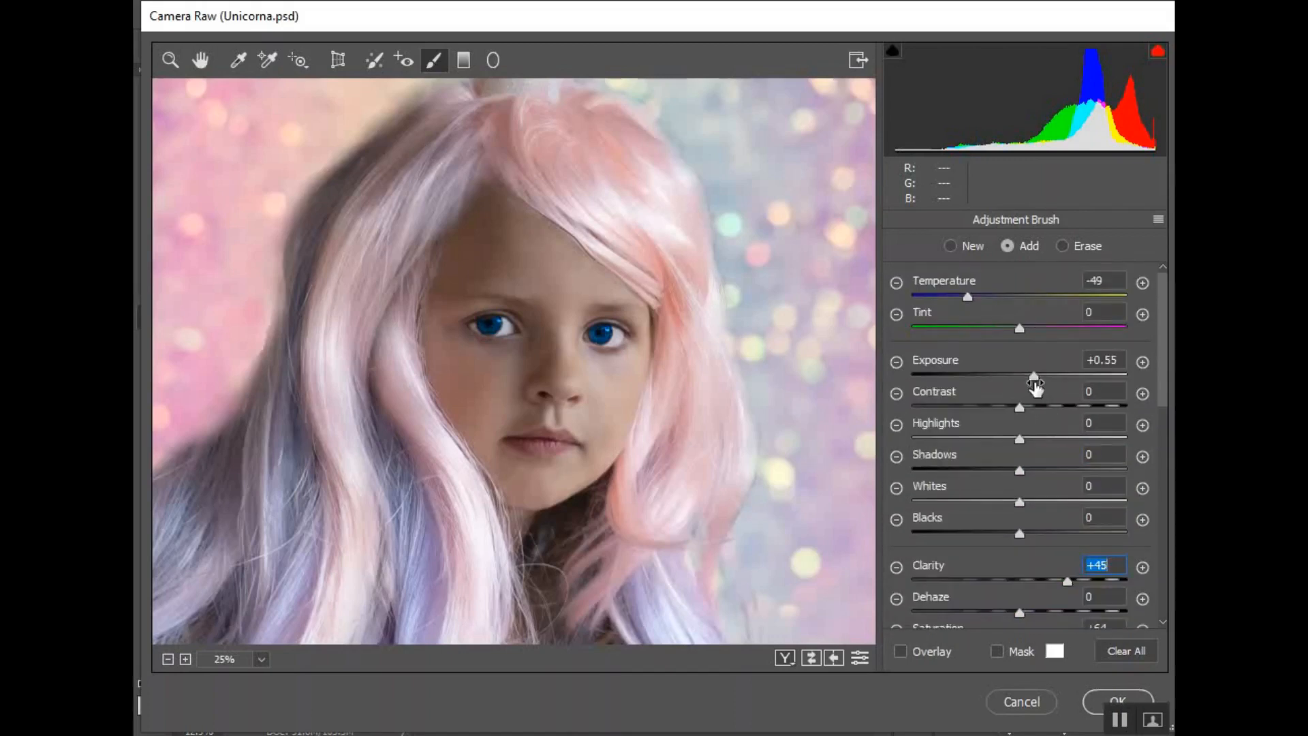
mouse_move(1034, 379)
left_mouse_down()
mouse_move(1064, 383)
mouse_move(1057, 374)
left_mouse_up()
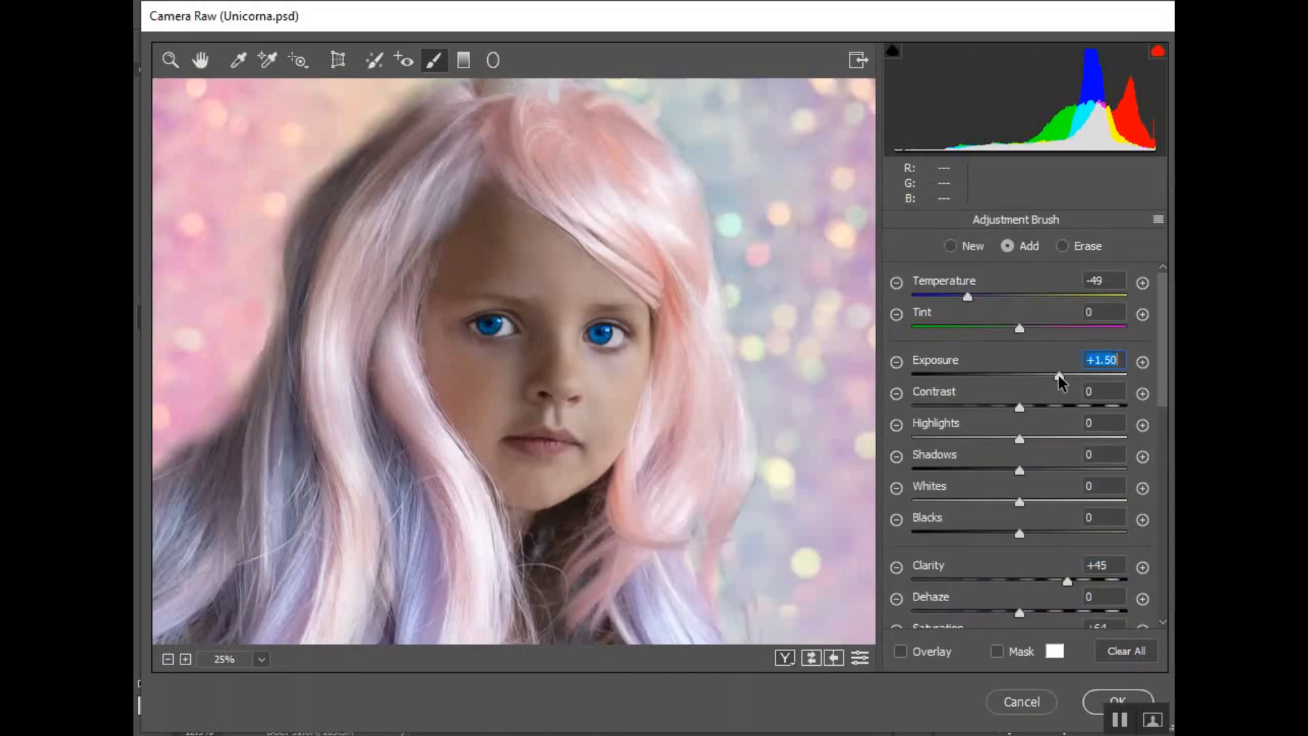
left_click_drag(968, 296, 1006, 291)
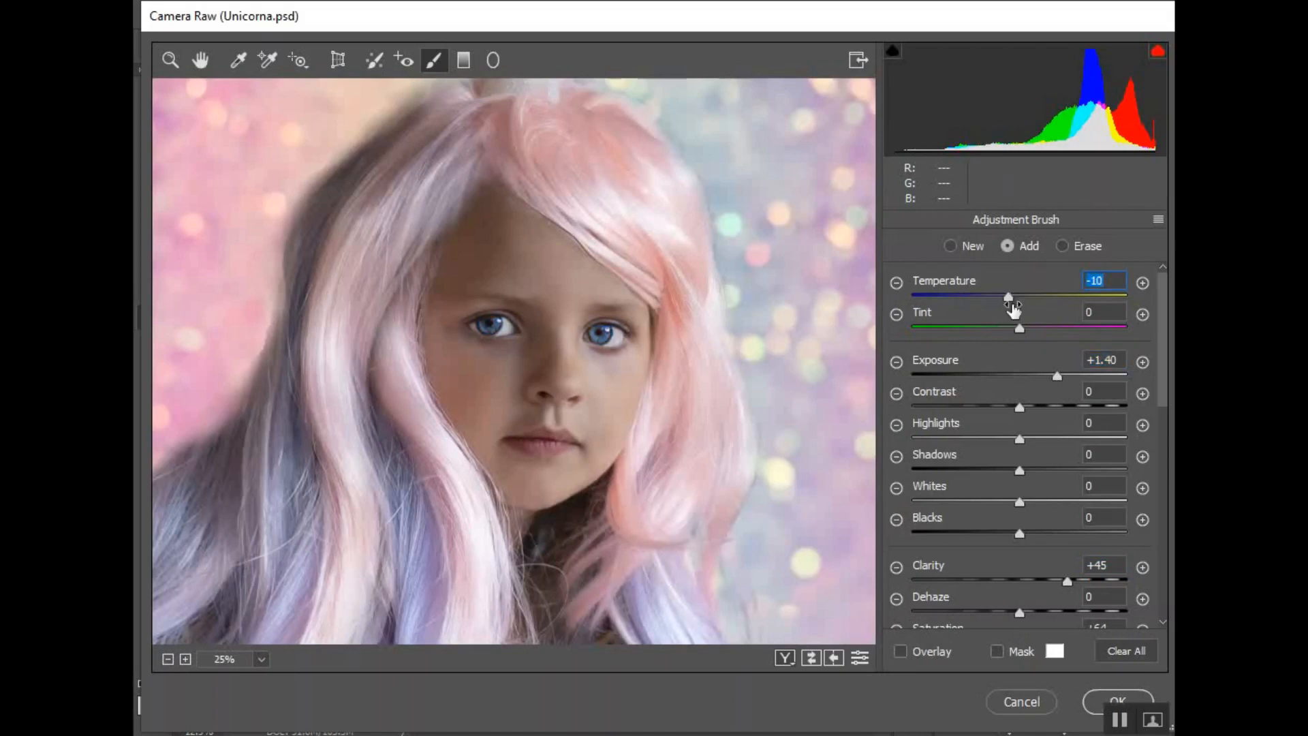
left_click_drag(1018, 328, 997, 330)
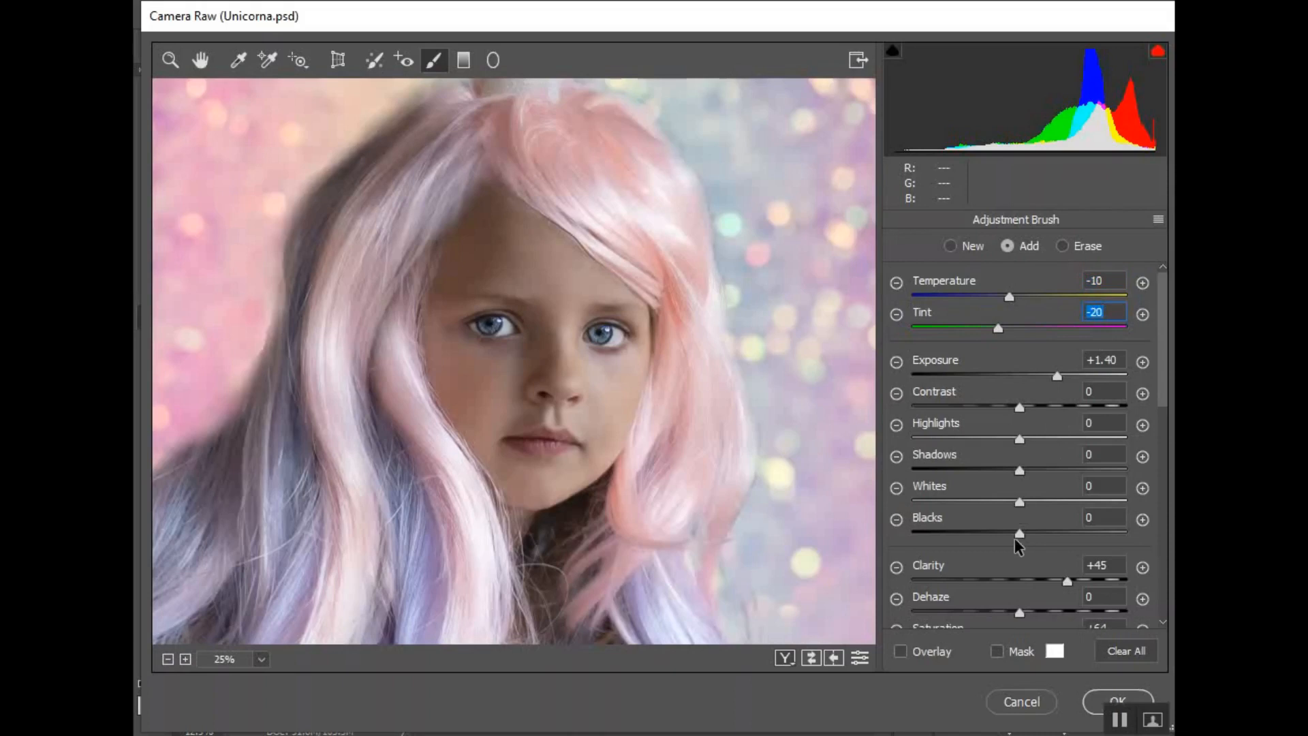
Raise the iris adjustment's Contrast to +34, Highlights to +14 and Whites to +18
left_click_drag(1020, 405, 1056, 398)
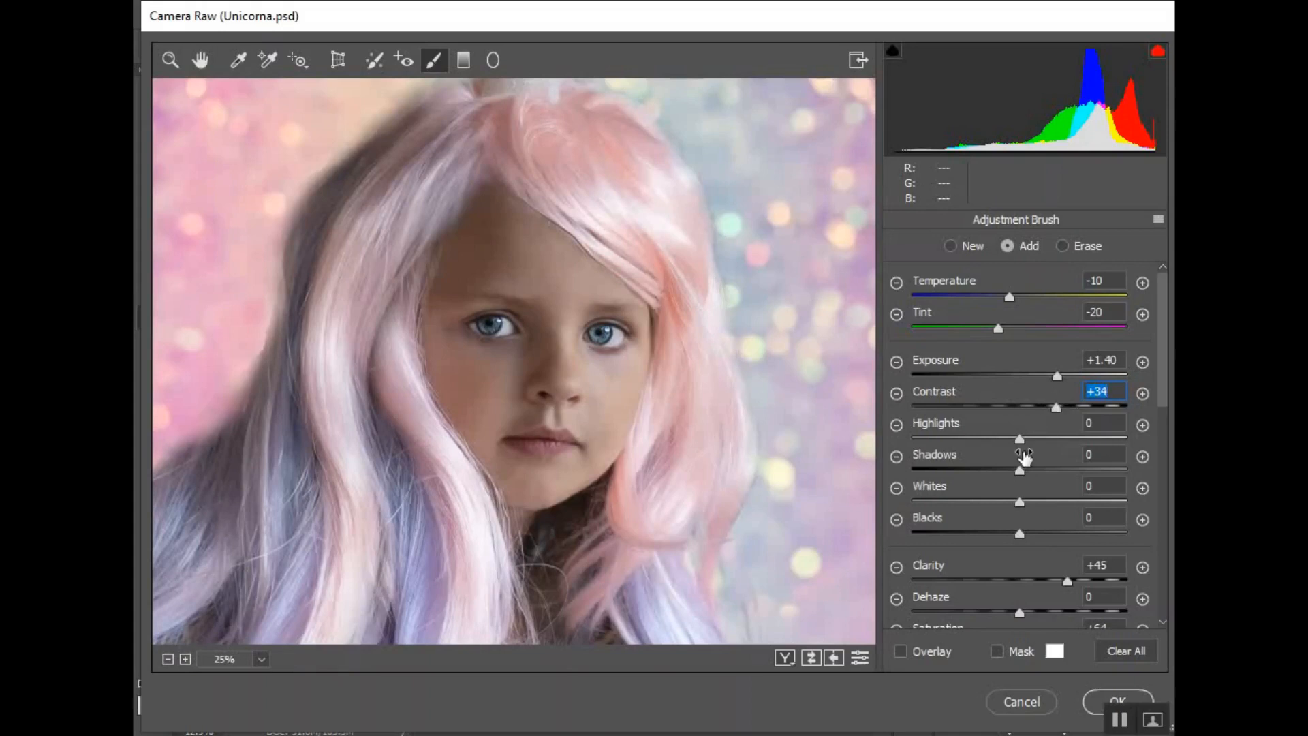
mouse_move(1019, 440)
left_mouse_down()
mouse_move(952, 441)
mouse_move(1068, 441)
mouse_move(1033, 444)
left_mouse_up()
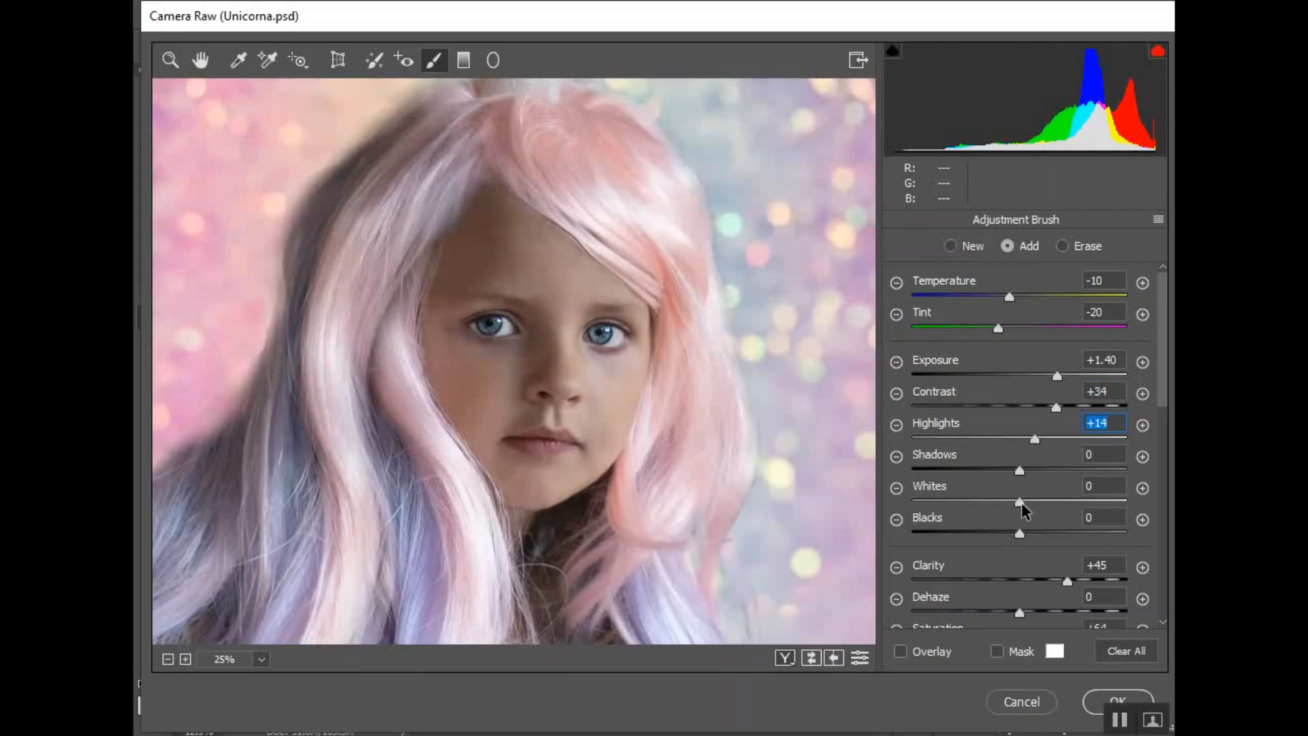
mouse_move(1020, 502)
left_mouse_down()
mouse_move(1066, 501)
mouse_move(1020, 490)
mouse_move(1052, 491)
mouse_move(1040, 498)
left_mouse_up()
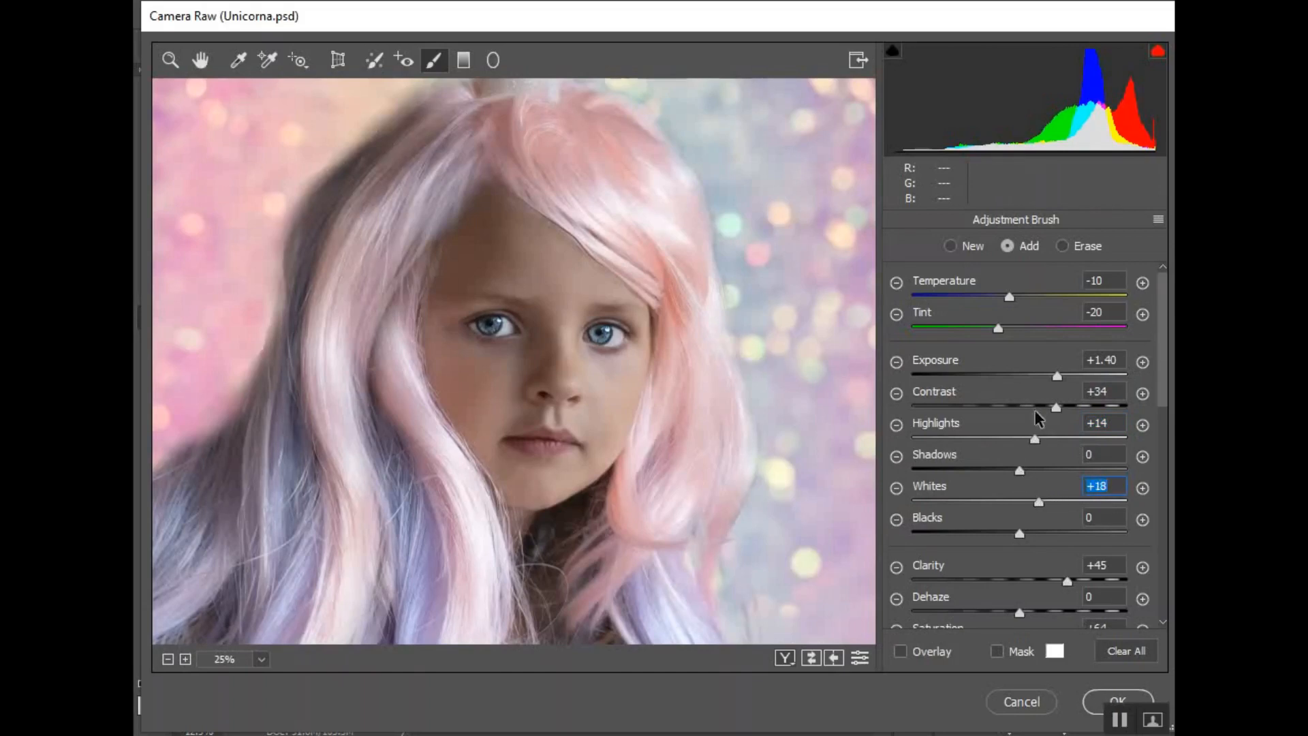
Raise the iris Sharpness to +100, Clarity to +61 and Exposure to +1.65, and apply the Camera Raw edits
scroll(1067, 389, "down", 5)
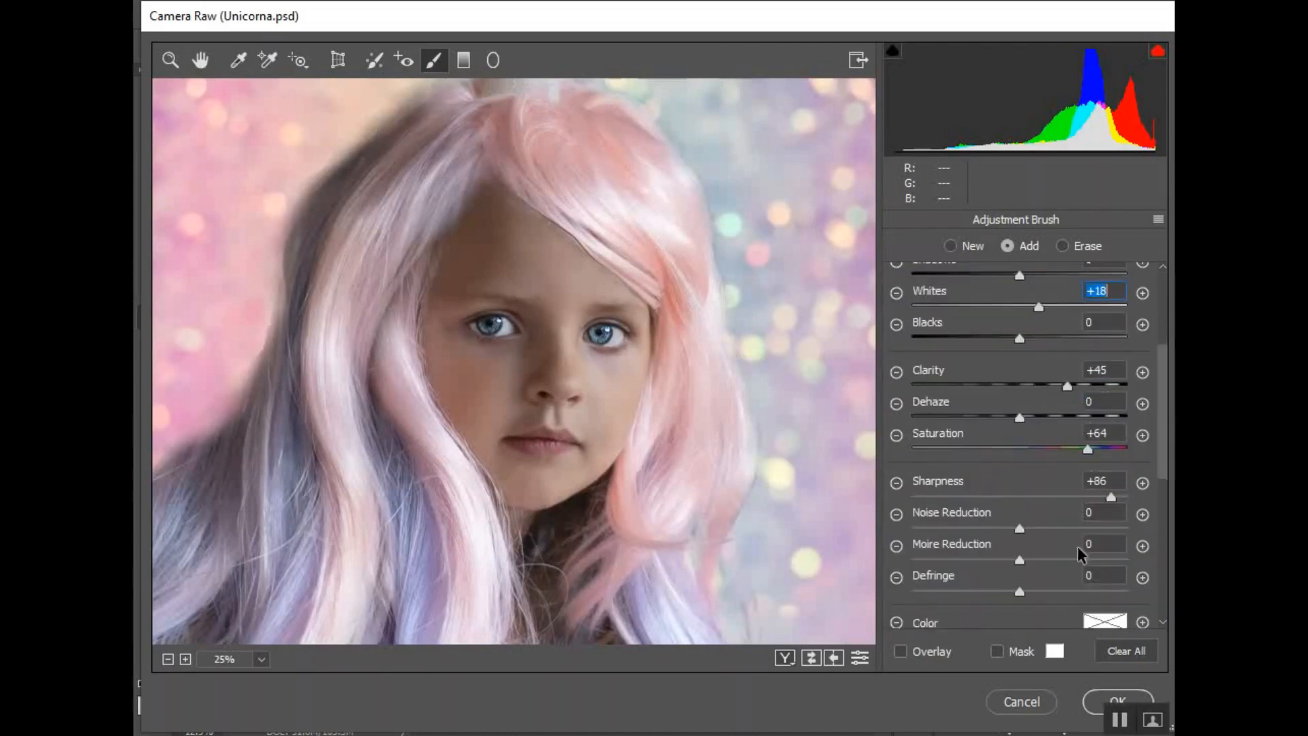
left_click_drag(1110, 496, 1129, 496)
mouse_move(1067, 385)
left_mouse_down()
mouse_move(1098, 383)
mouse_move(1072, 380)
left_mouse_up()
scroll(1074, 380, "up", 2)
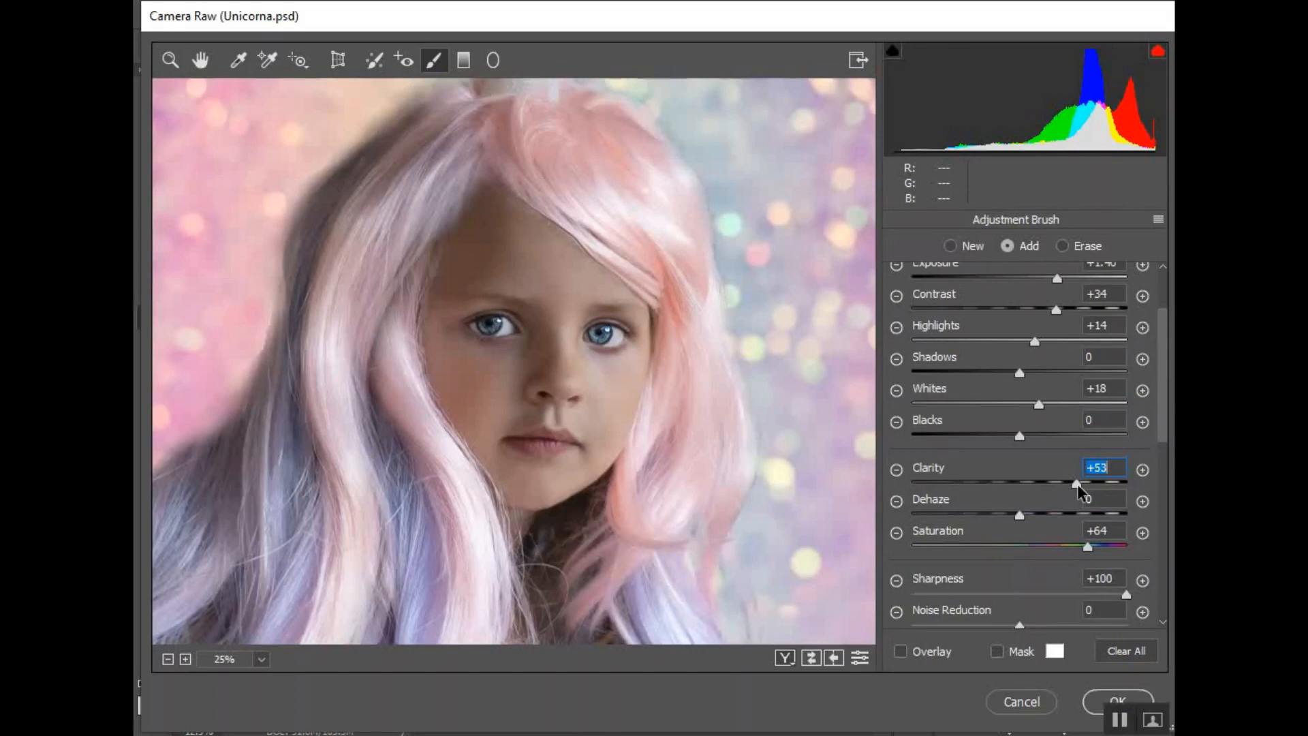
scroll(1085, 481, "up", 2)
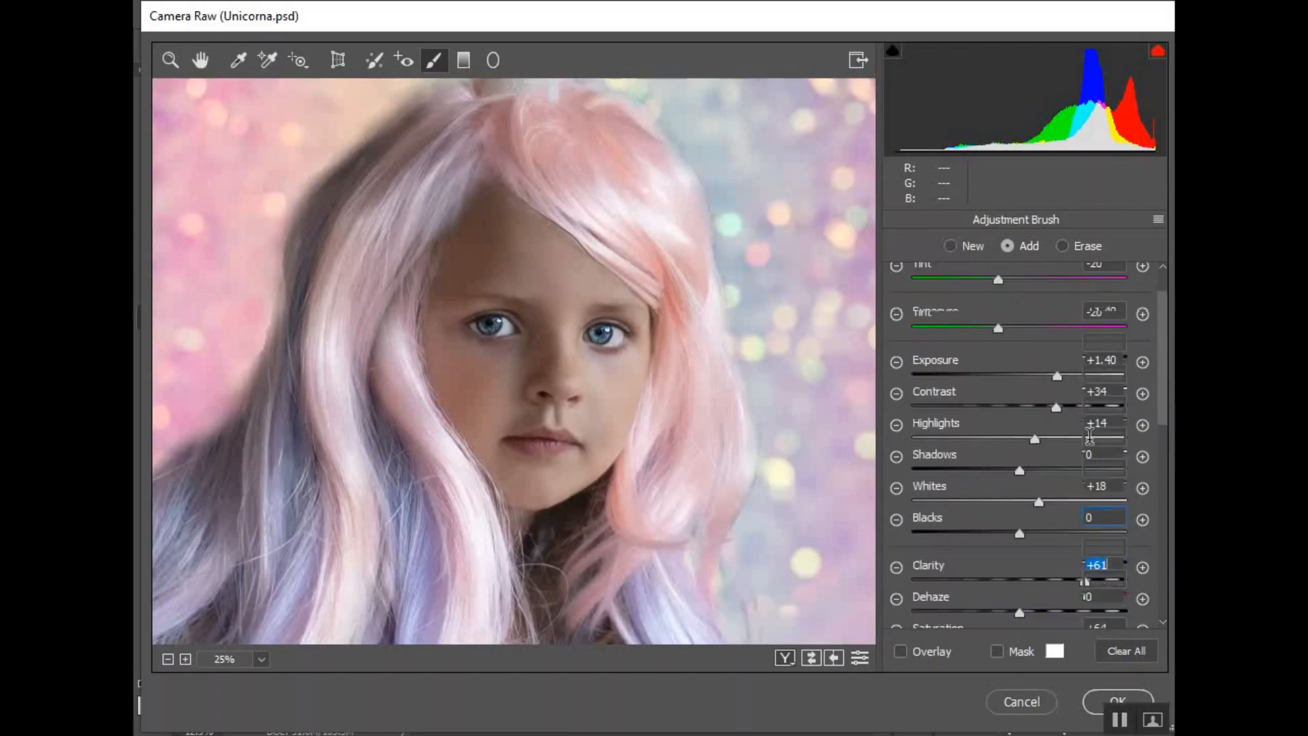
left_click(1057, 373)
left_click_drag(1057, 371, 1064, 371)
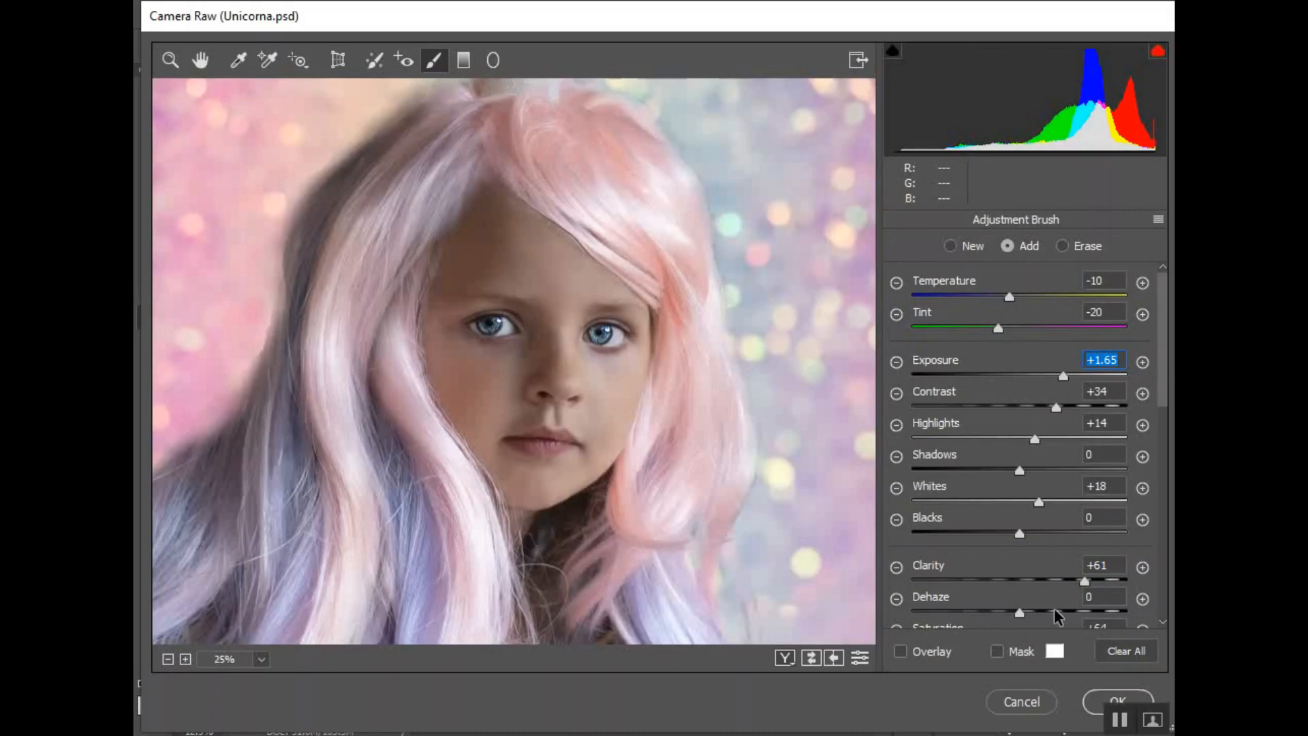
left_click_drag(1059, 376, 1060, 372)
left_click(1092, 705)
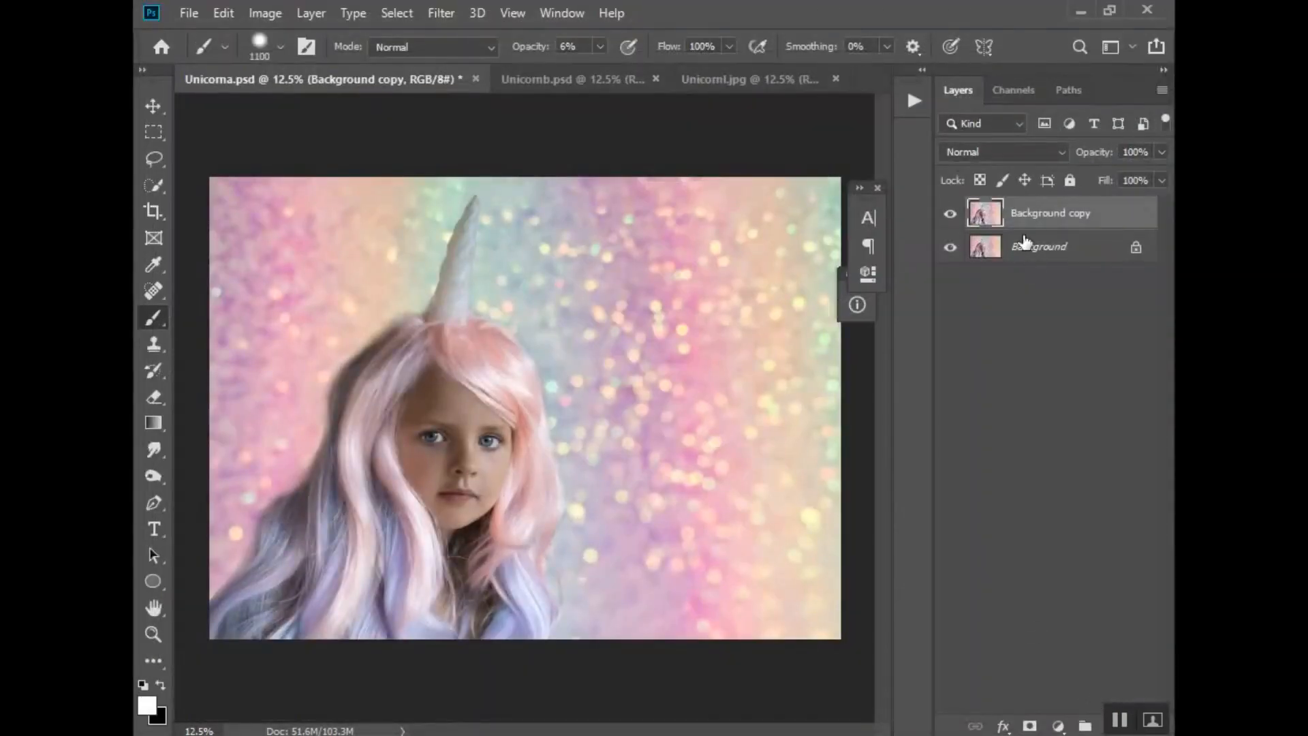
Toggle the Background copy layer's visibility to compare the retouched portrait with the original
left_click(950, 216)
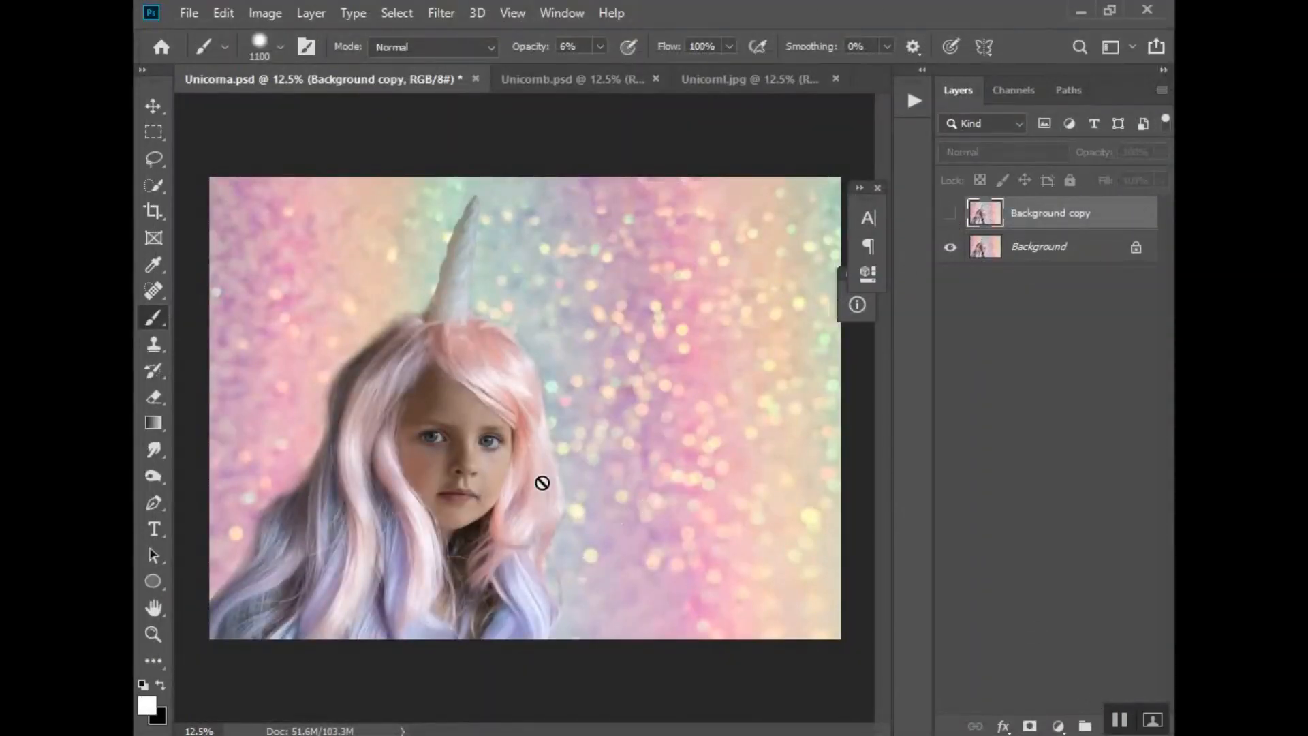
key("z")
left_click(445, 485)
key("b")
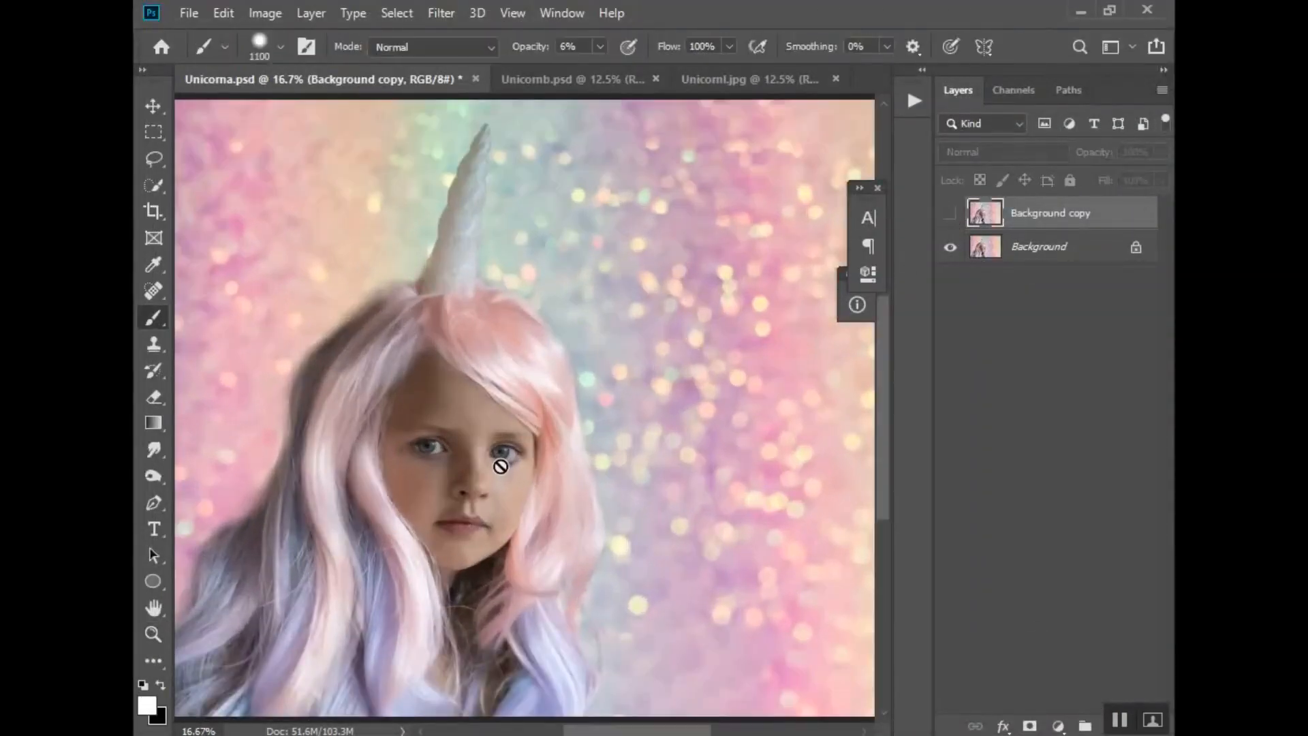
left_click(951, 216)
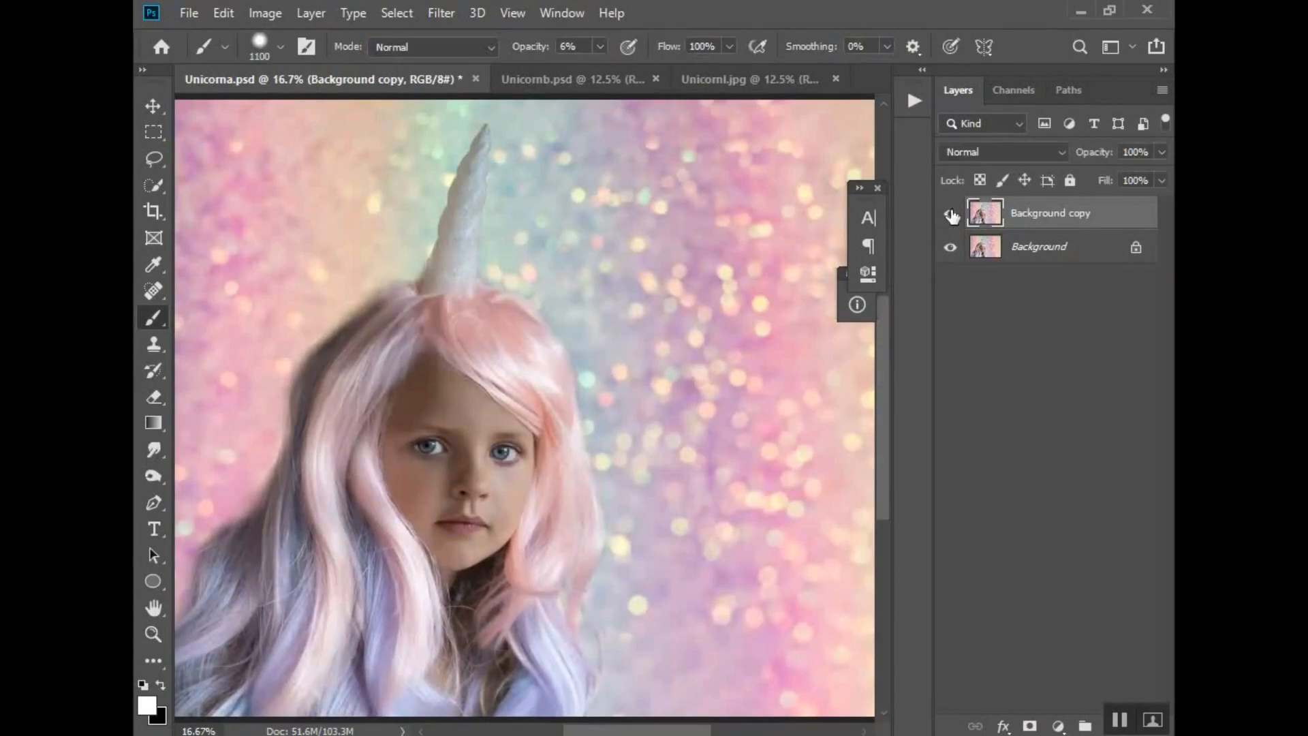